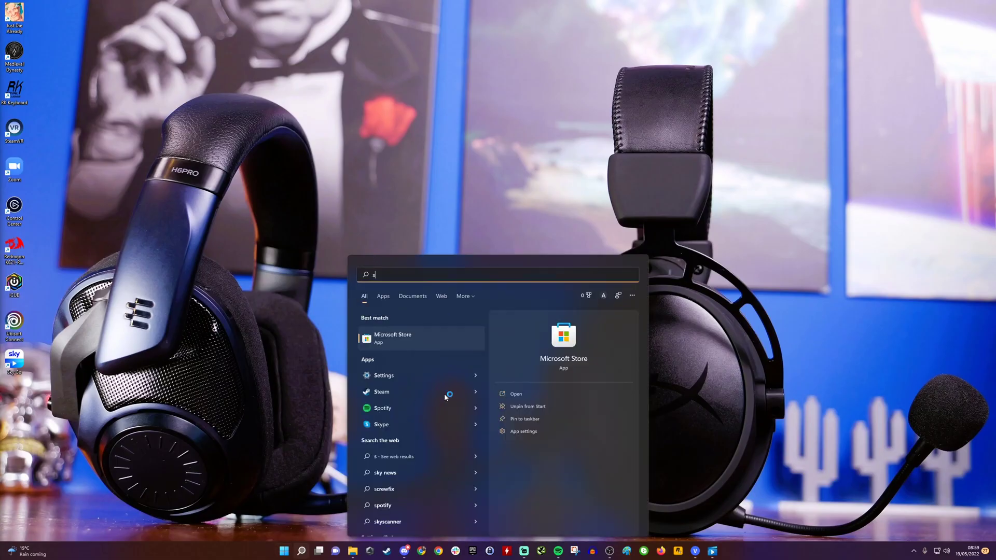
# Search Microsoft Store for 'hyperx' and open the HyperX NGENUITY app listing
pyautogui.press('Return')
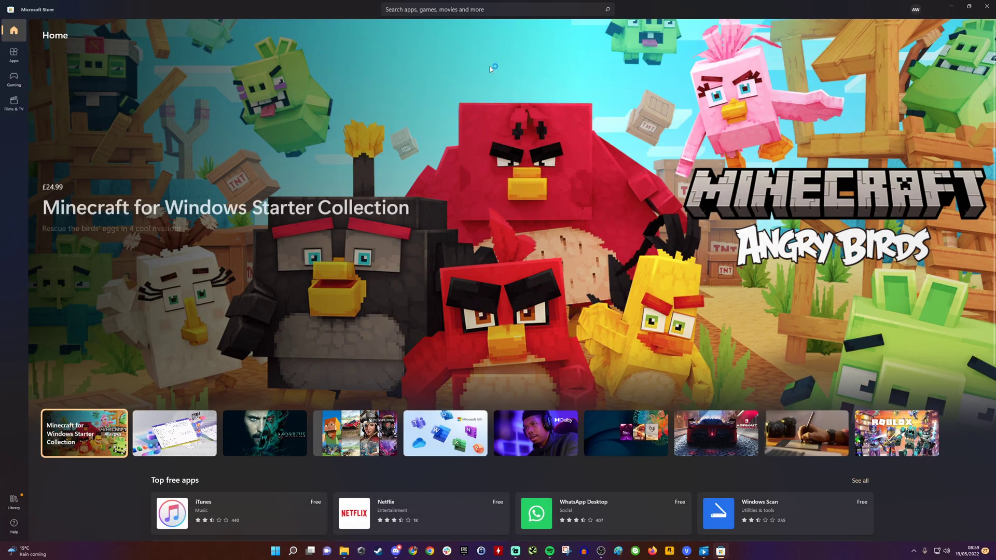
pyautogui.click(451, 10)
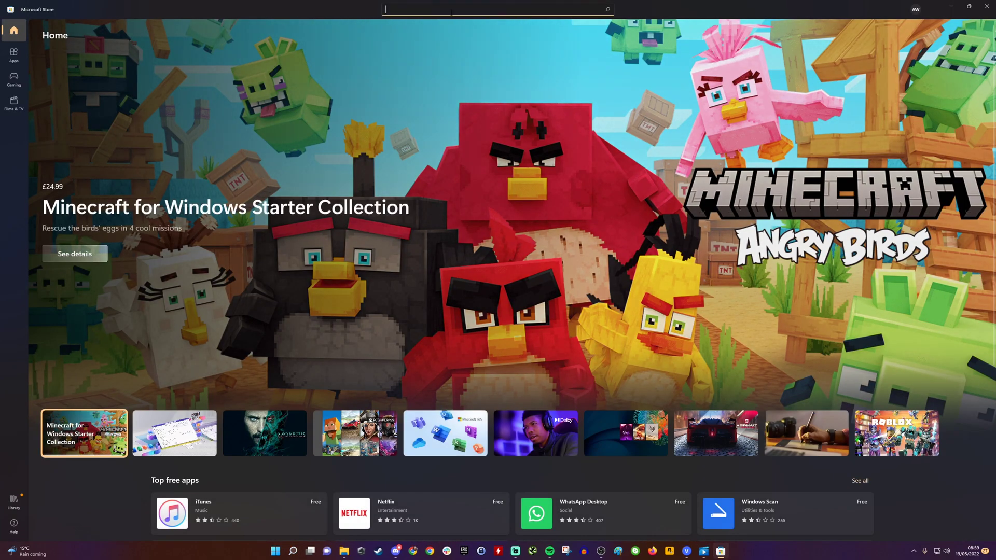
pyautogui.write('hyp[erx')
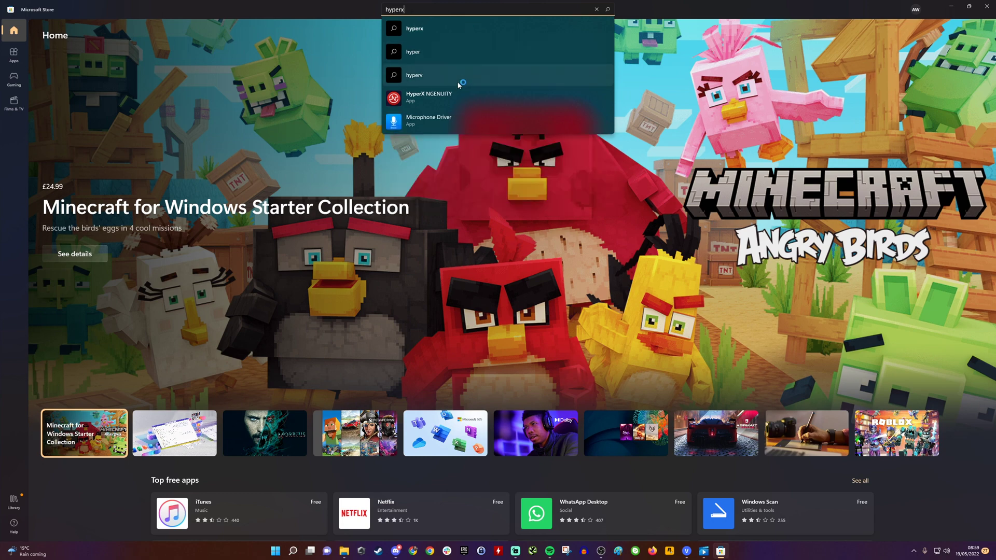
pyautogui.click(451, 104)
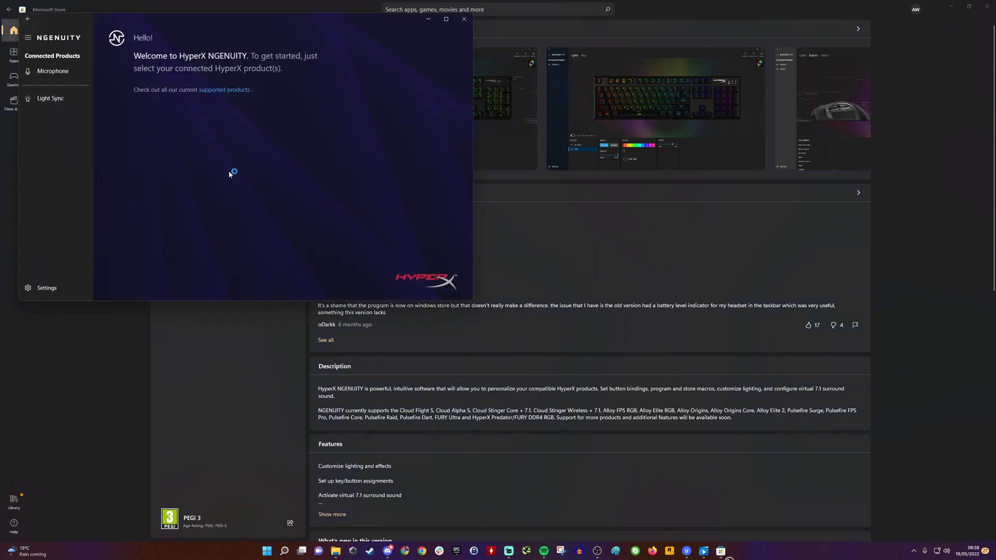
# Maximize NGENUITY and set QuadCast S mic monitoring to 96 with the Cardioid polar pattern
pyautogui.click(445, 21)
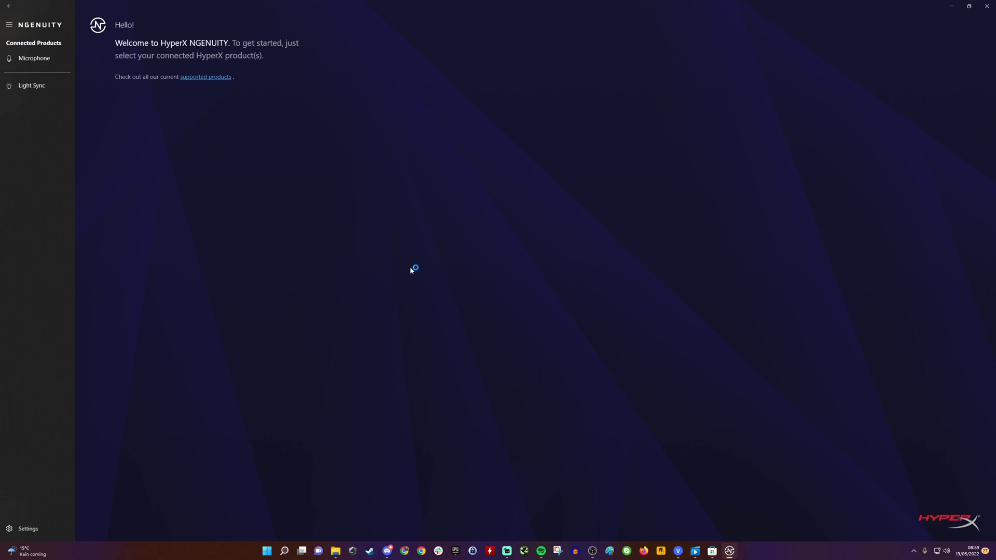
pyautogui.click(47, 62)
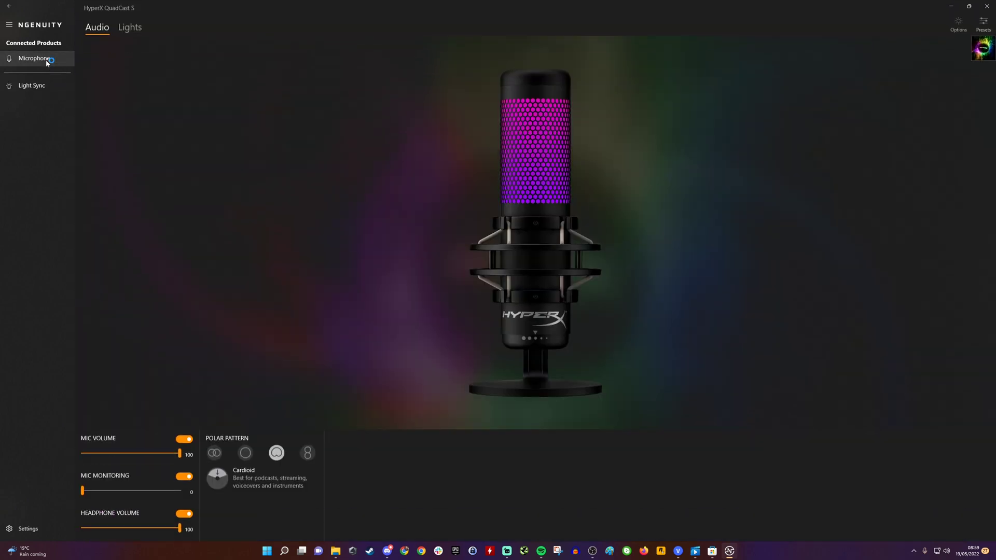
pyautogui.click(31, 527)
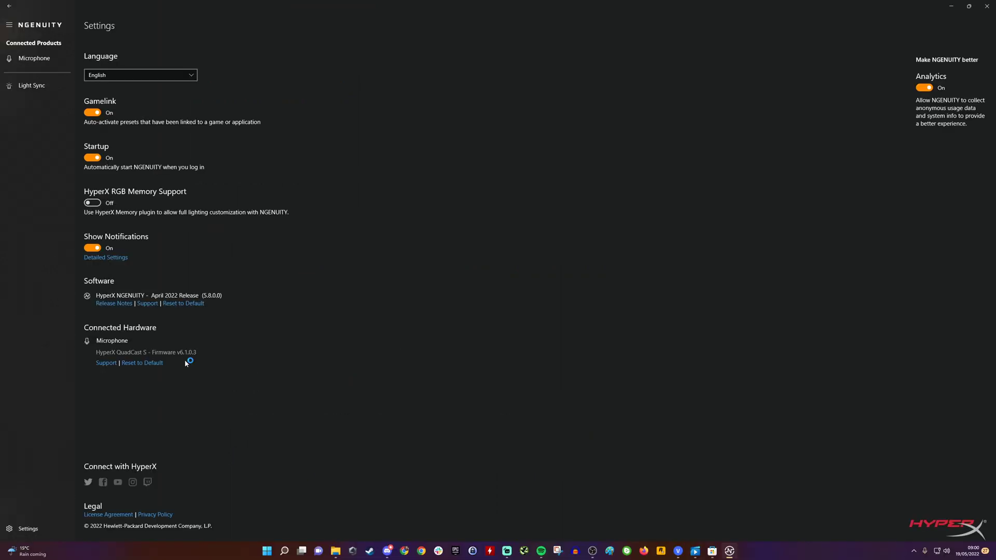
pyautogui.click(51, 61)
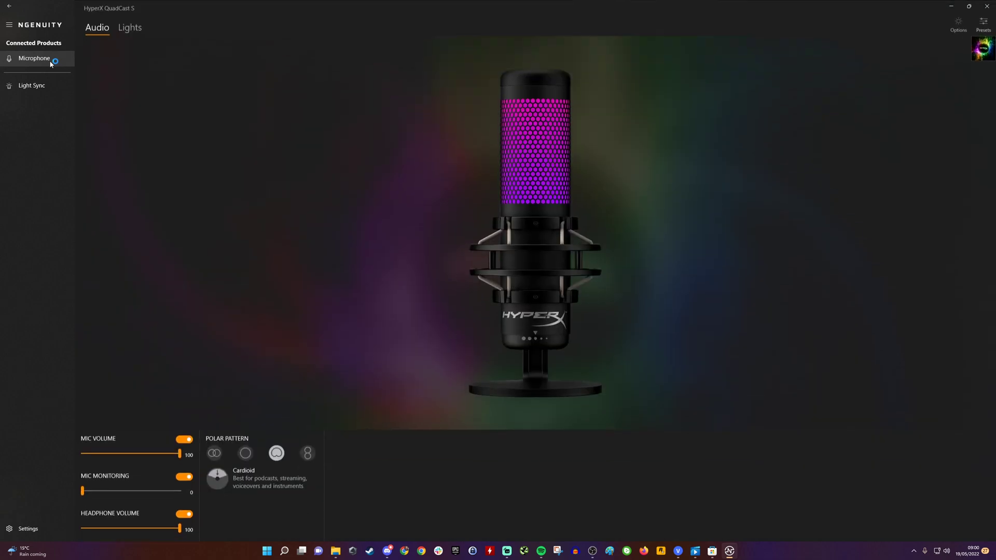
pyautogui.moveTo(82, 490); pyautogui.dragTo(177, 492)
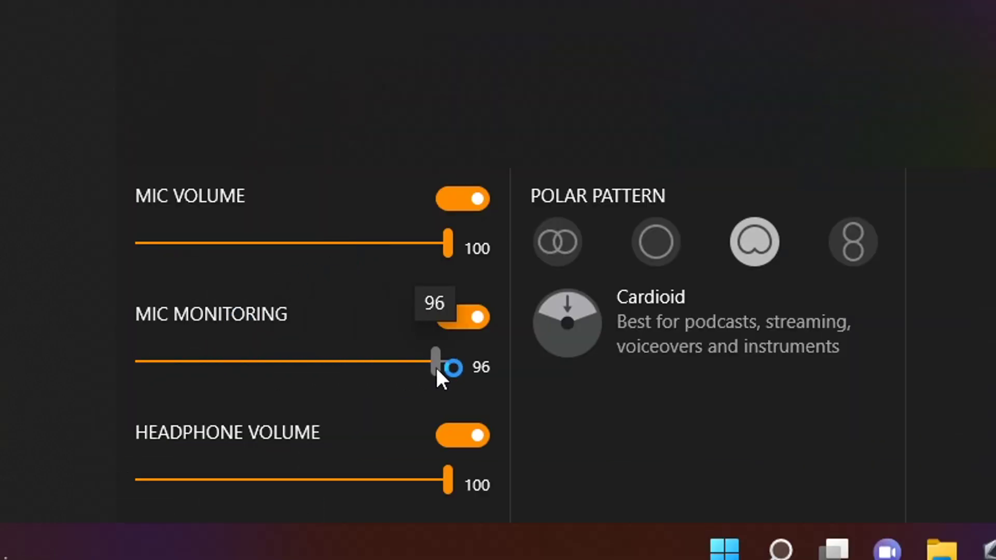
pyautogui.click(755, 255)
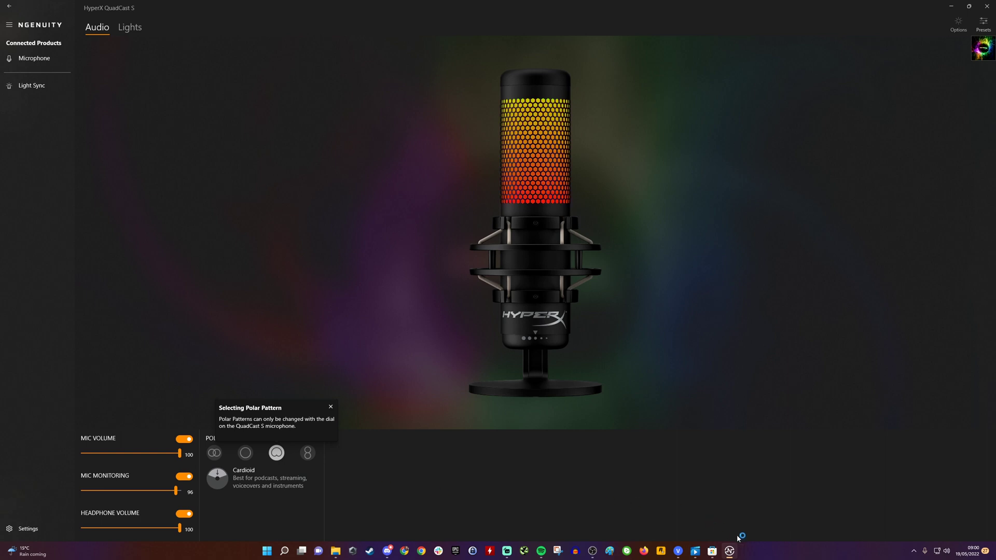
# Open the classic Sound control panel via the tray icon's Windows sound settings
pyautogui.rightClick(949, 550)
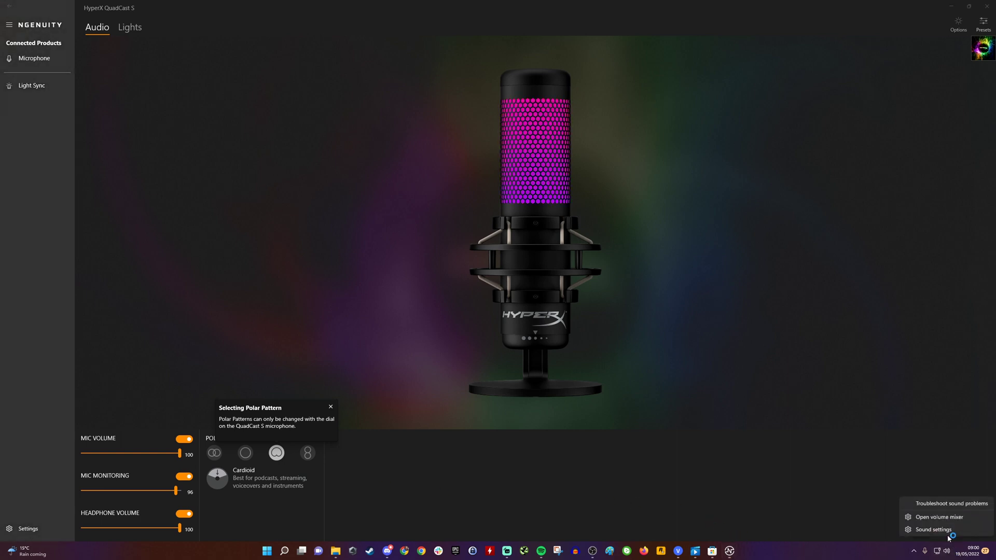
pyautogui.click(944, 533)
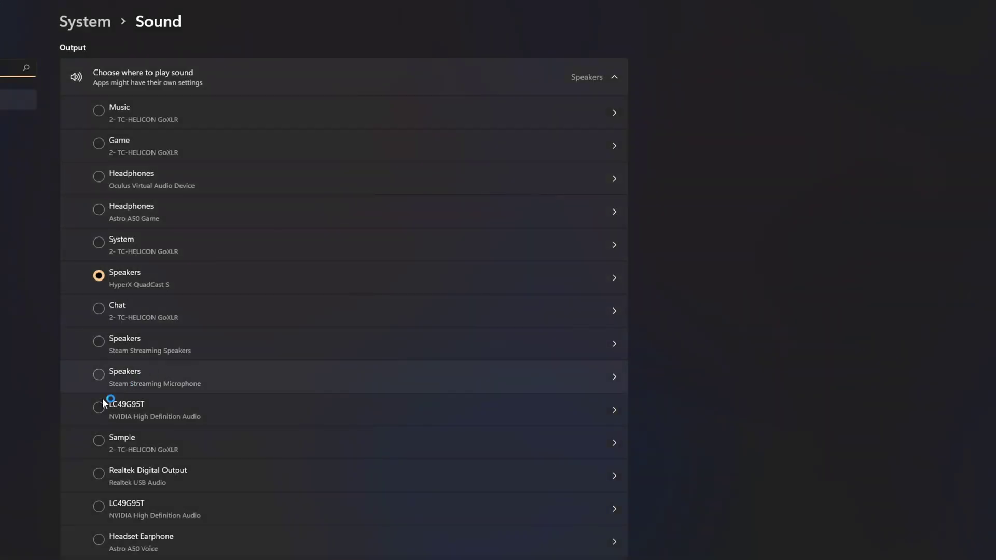
pyautogui.scroll(-10, 343, 311)
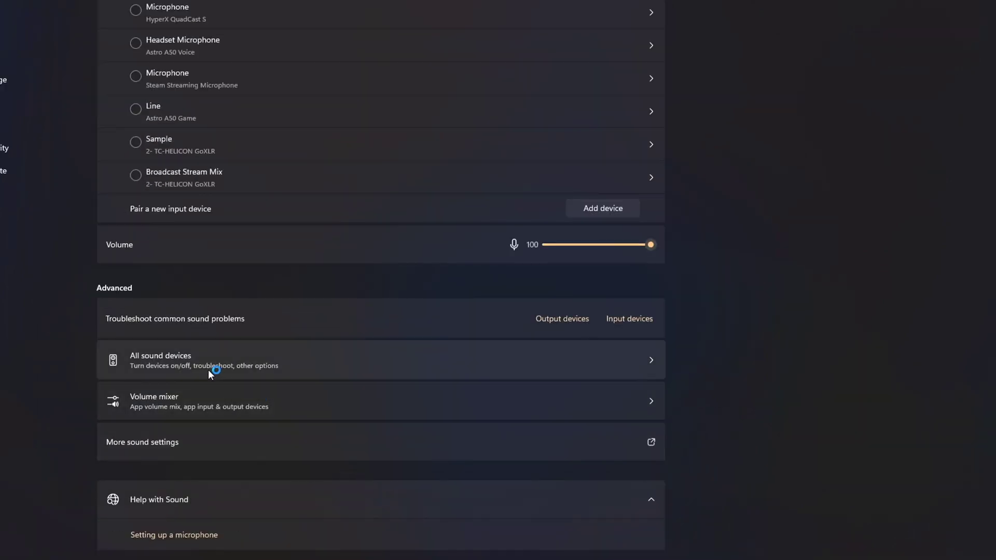
pyautogui.click(171, 448)
# Show the Recording devices list and select the HyperX QuadCast S microphone
pyautogui.scroll(-1, 200, 129)
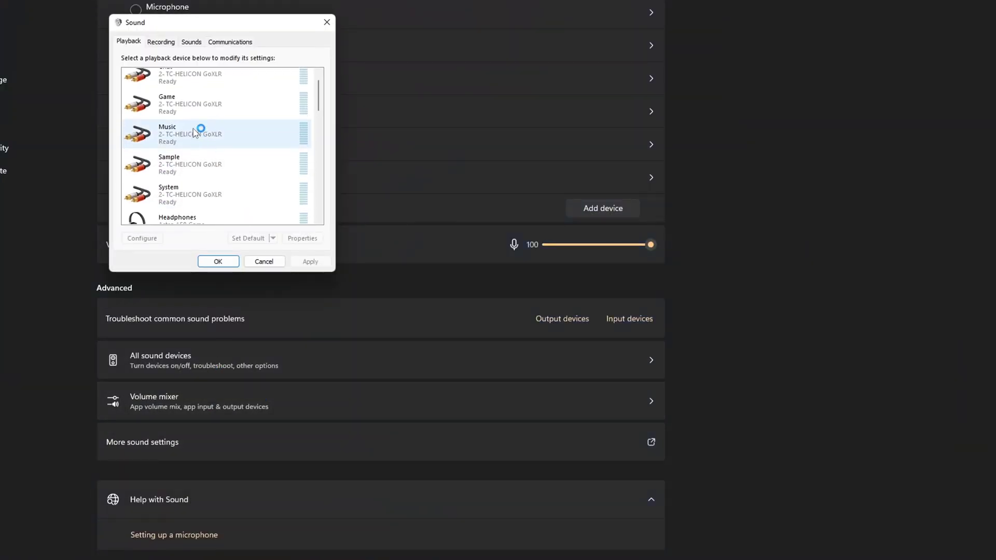
pyautogui.click(160, 39)
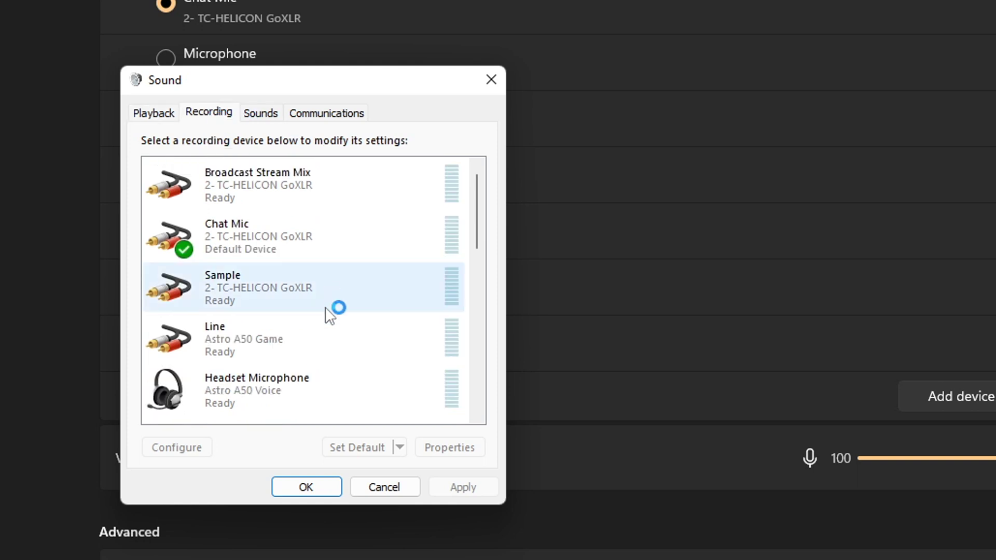
pyautogui.scroll(-2, 326, 309)
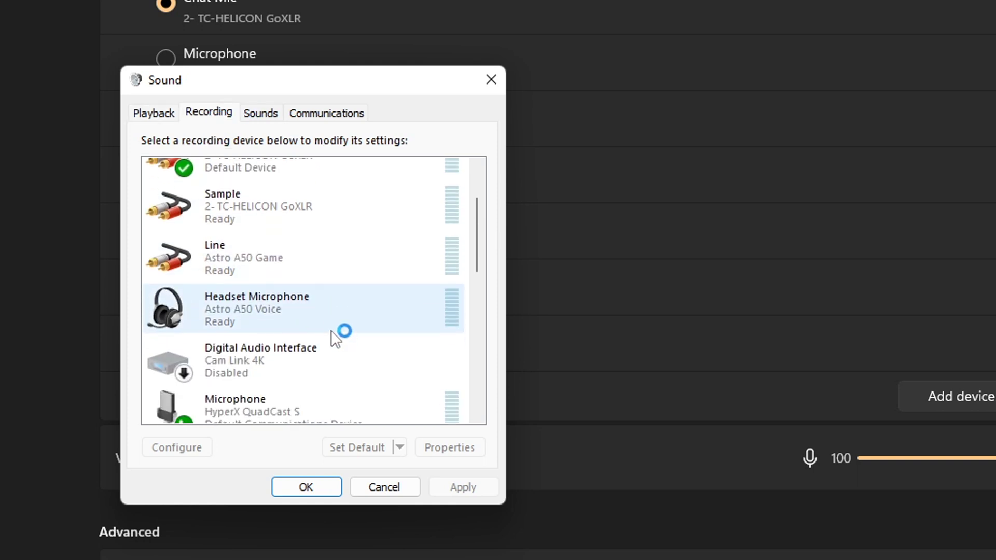
pyautogui.moveTo(479, 235); pyautogui.dragTo(485, 292)
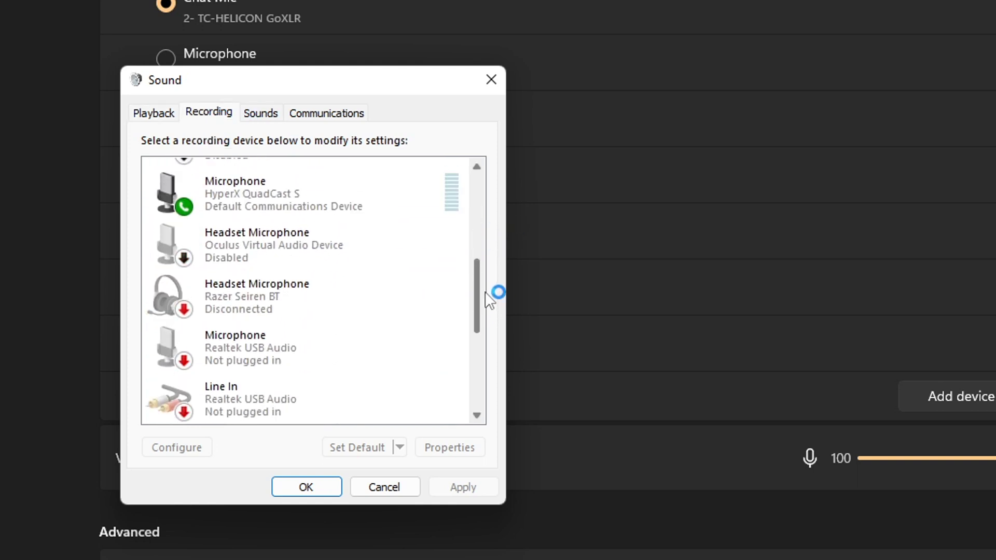
pyautogui.click(322, 205)
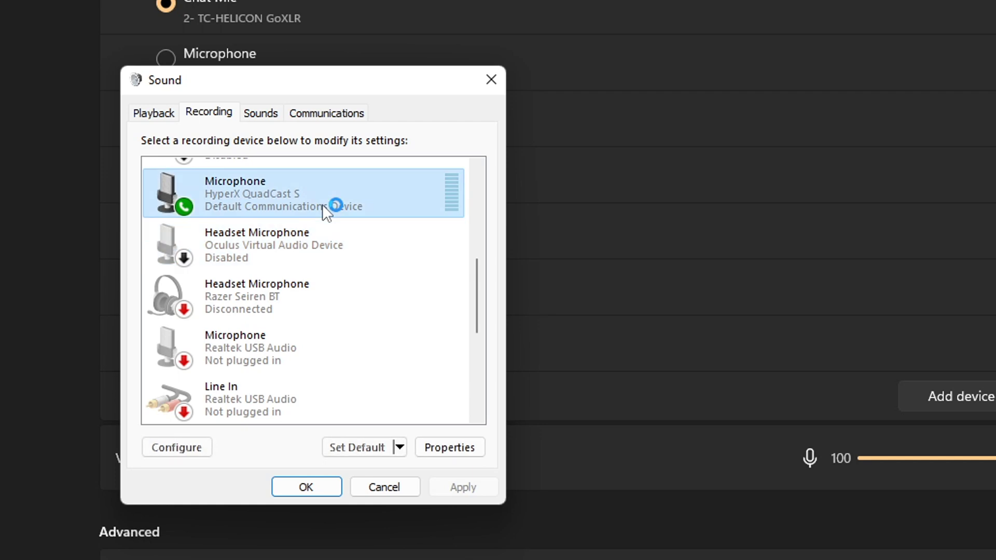
pyautogui.rightClick(317, 206)
# Review the QuadCast S microphone's Listen, Levels and Advanced property tabs
pyautogui.click(378, 344)
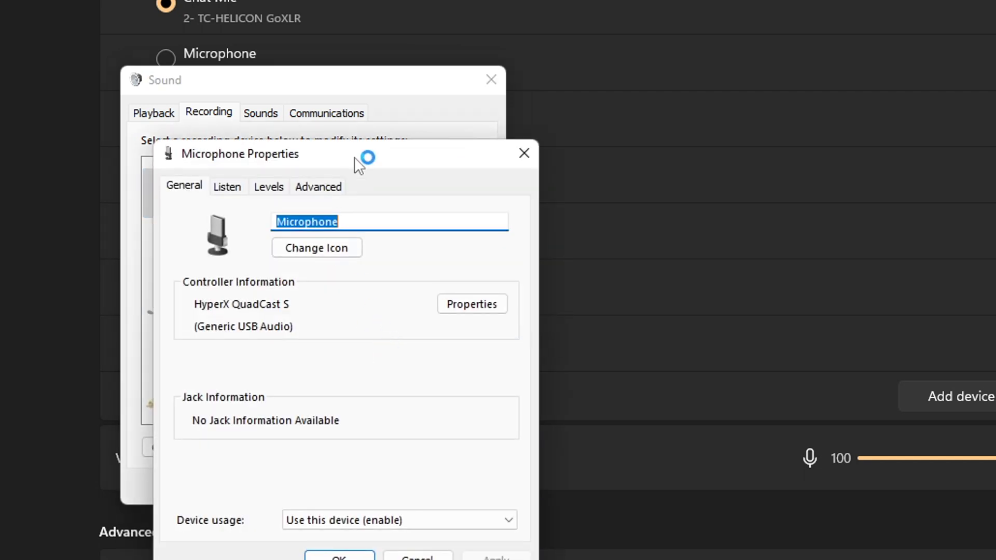
pyautogui.moveTo(355, 159); pyautogui.dragTo(701, 102)
pyautogui.click(597, 132)
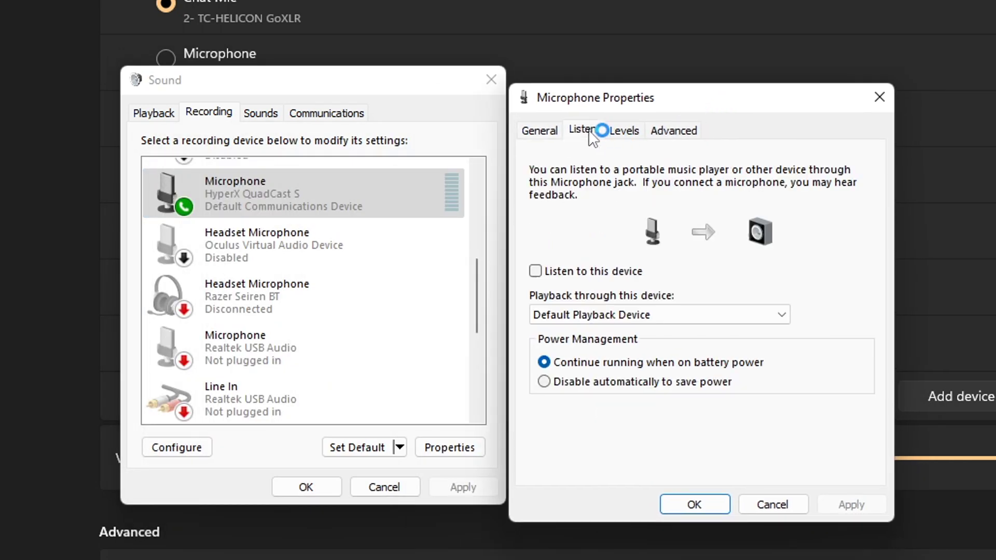
pyautogui.click(634, 132)
pyautogui.click(674, 130)
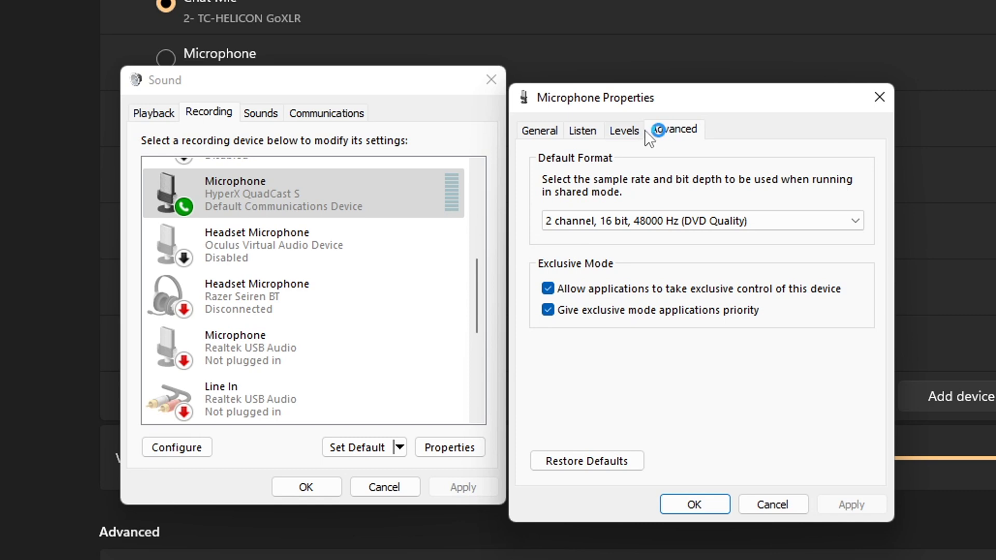
pyautogui.click(625, 130)
pyautogui.click(582, 130)
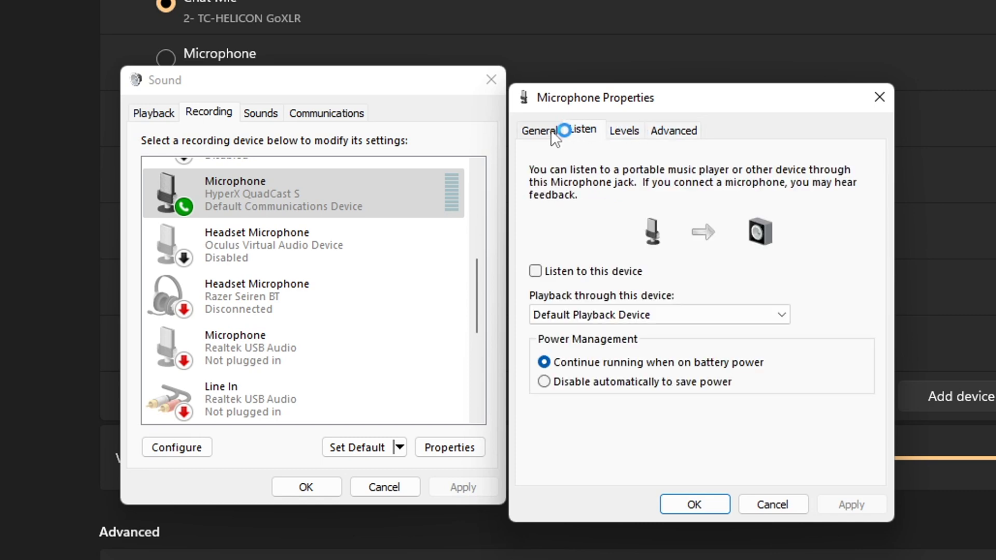
pyautogui.click(553, 130)
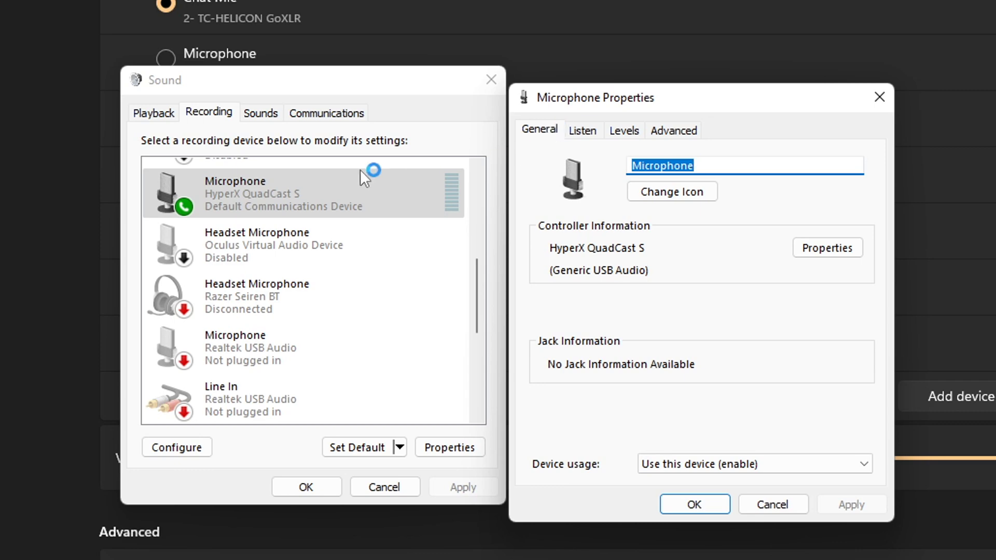
# Close the microphone properties and the Sound dialog with OK
pyautogui.click(704, 506)
pyautogui.rightClick(275, 198)
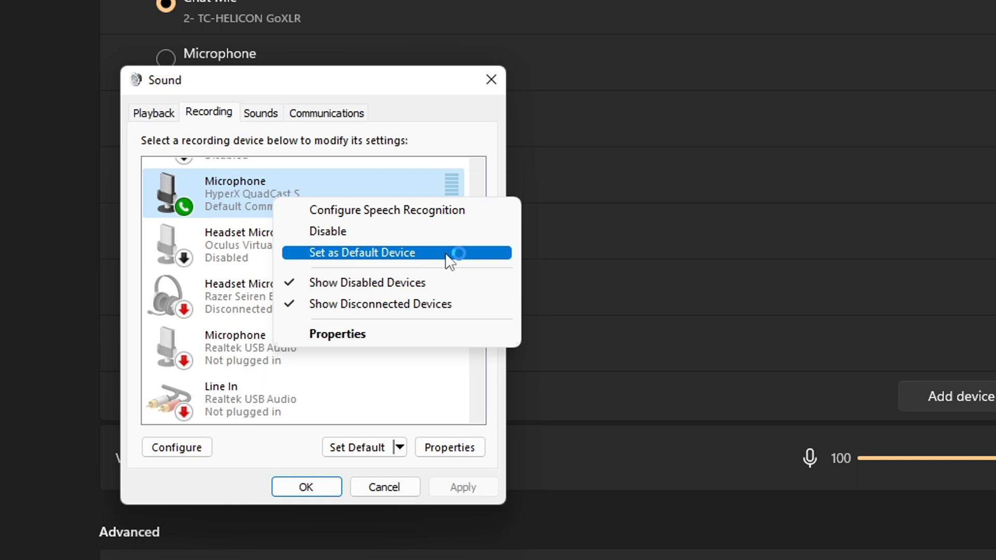
pyautogui.click(327, 489)
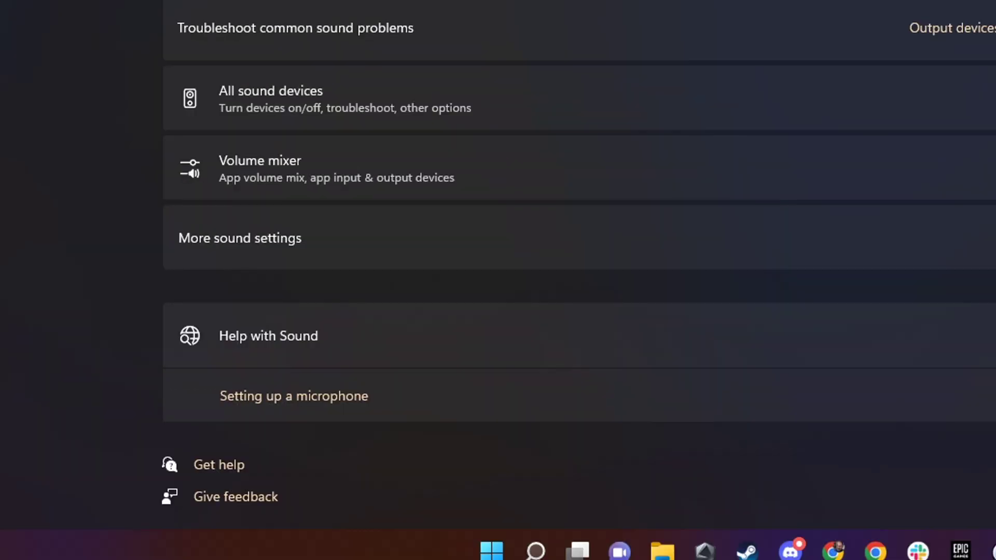
pyautogui.scroll(10, 579, 280)
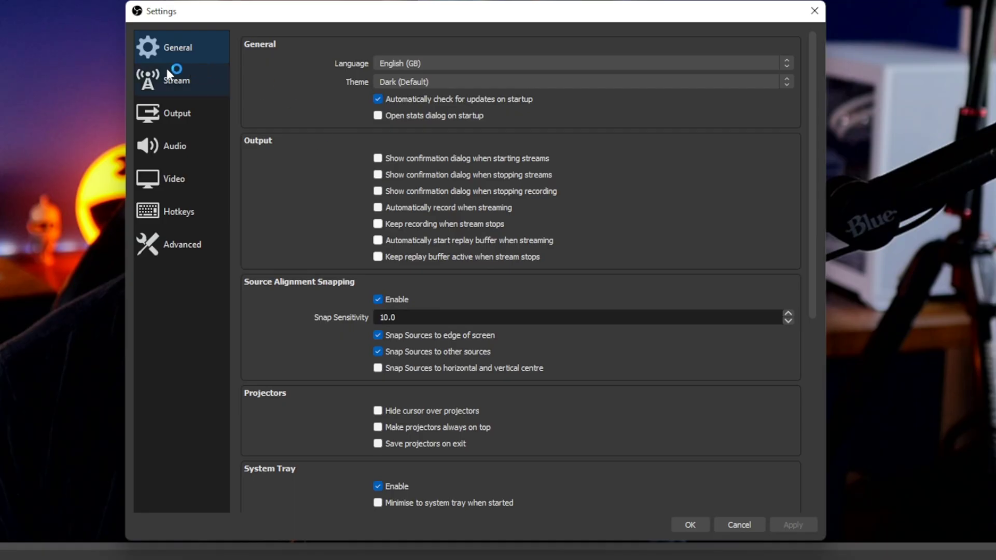
# Keep OBS's Mic/Auxiliary Audio on HyperX QuadCast S and sample rate at 48 kHz
pyautogui.click(178, 145)
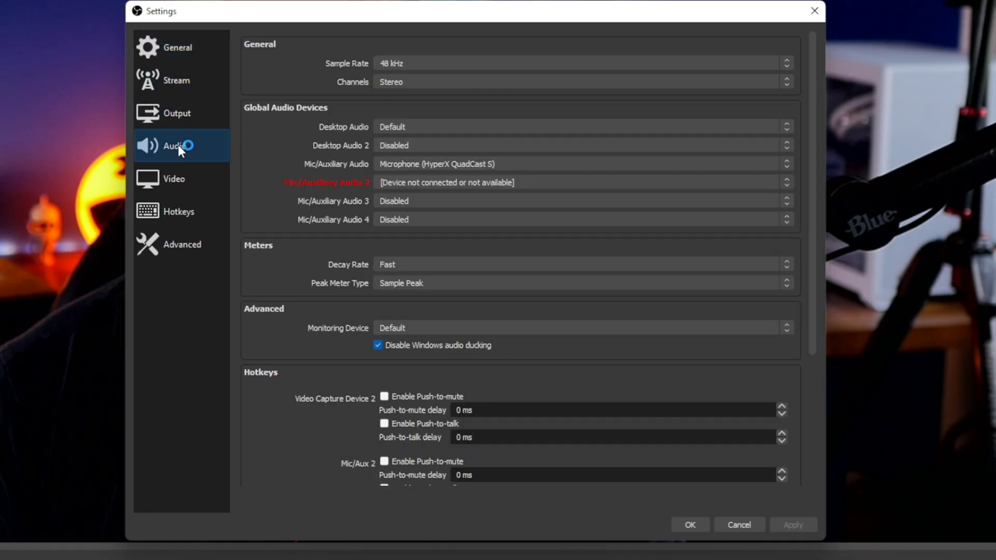
pyautogui.click(482, 165)
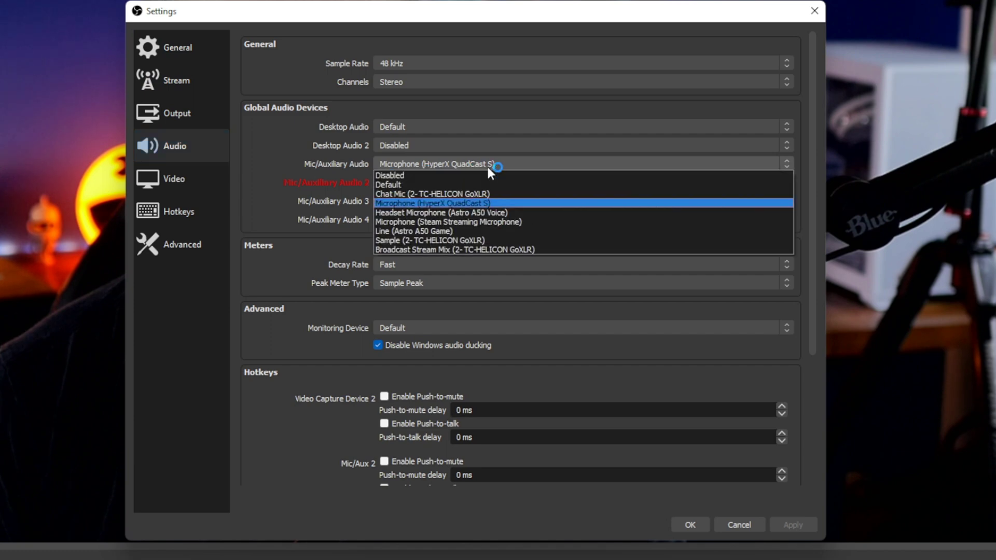
pyautogui.click(494, 202)
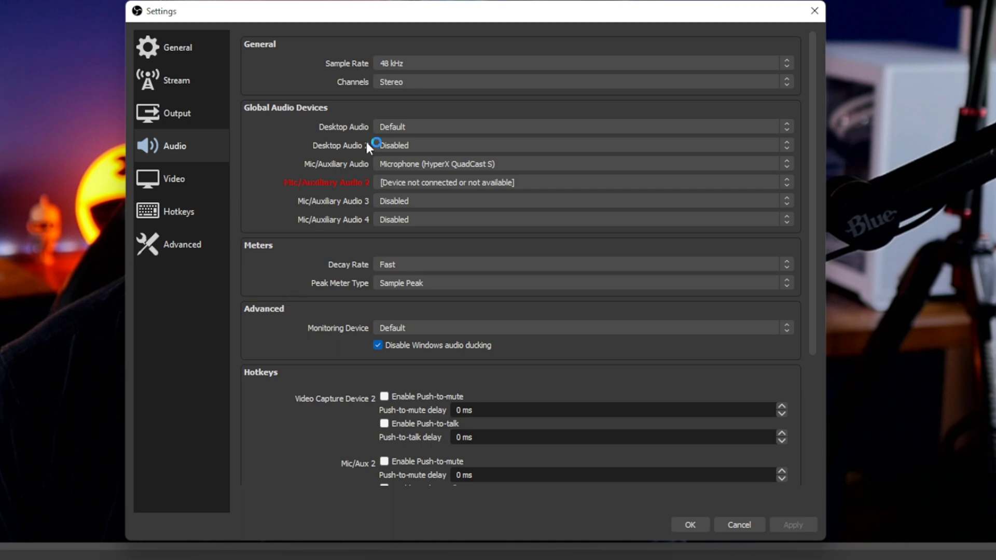
pyautogui.click(410, 63)
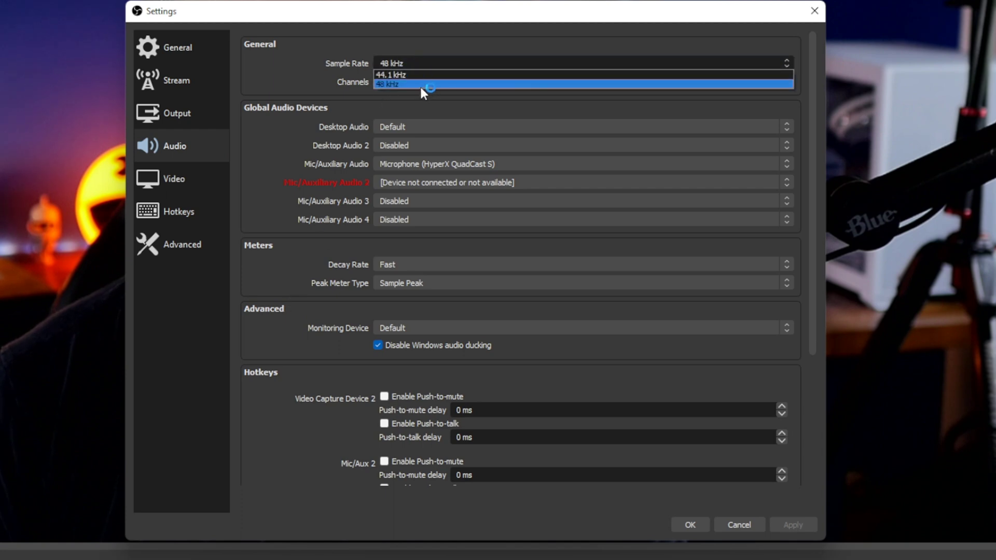
pyautogui.click(329, 101)
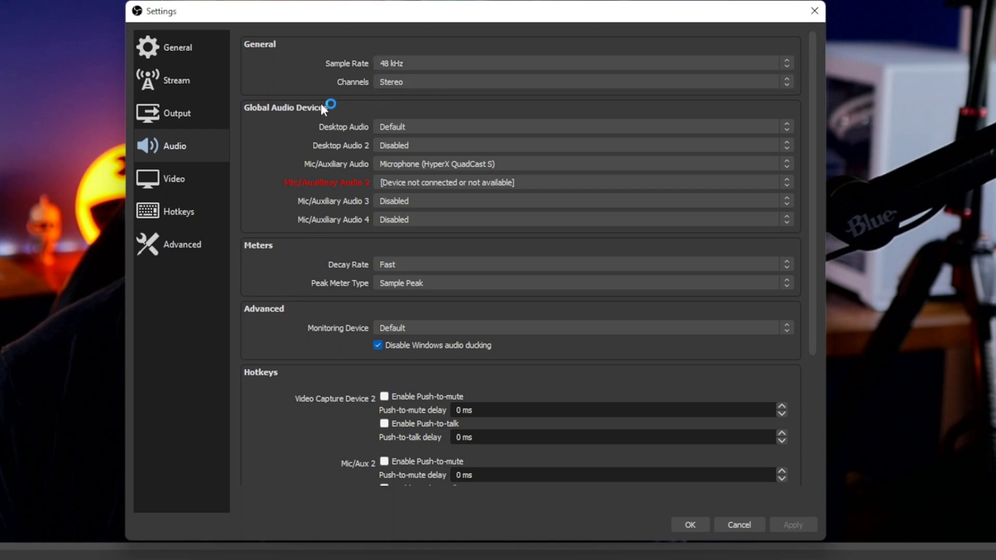
# Show the Output settings on their Audio track tab
pyautogui.scroll(-5, 330, 142)
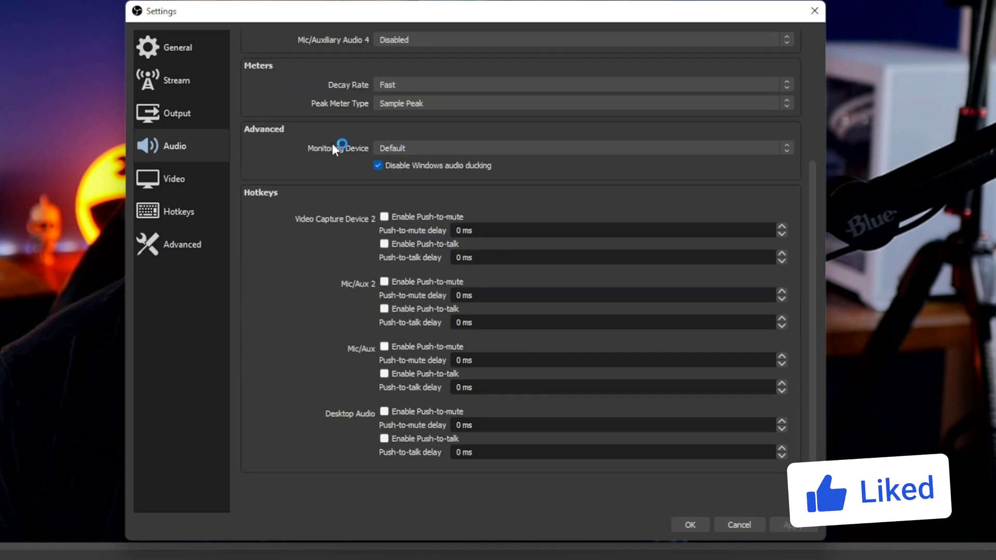
pyautogui.scroll(5, 332, 144)
pyautogui.click(179, 104)
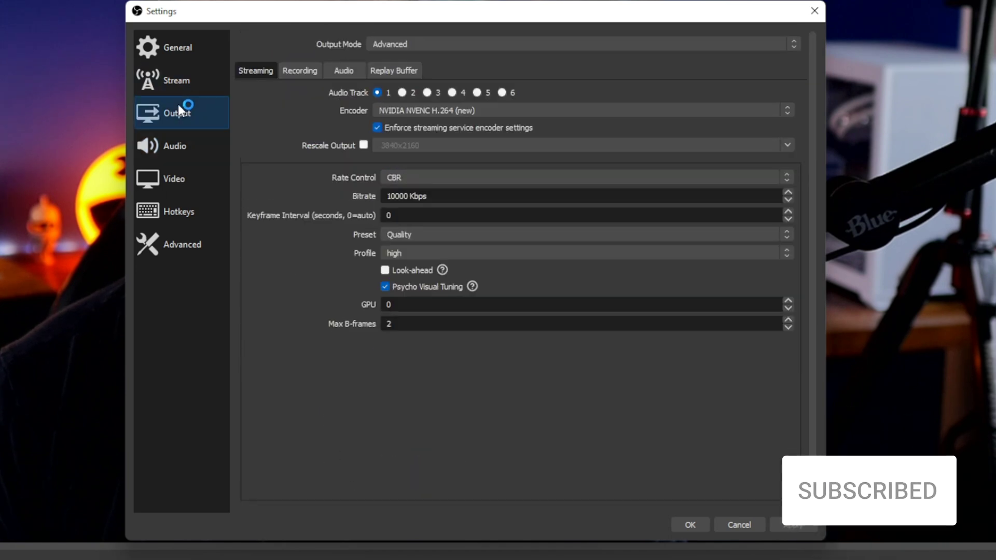
pyautogui.click(334, 71)
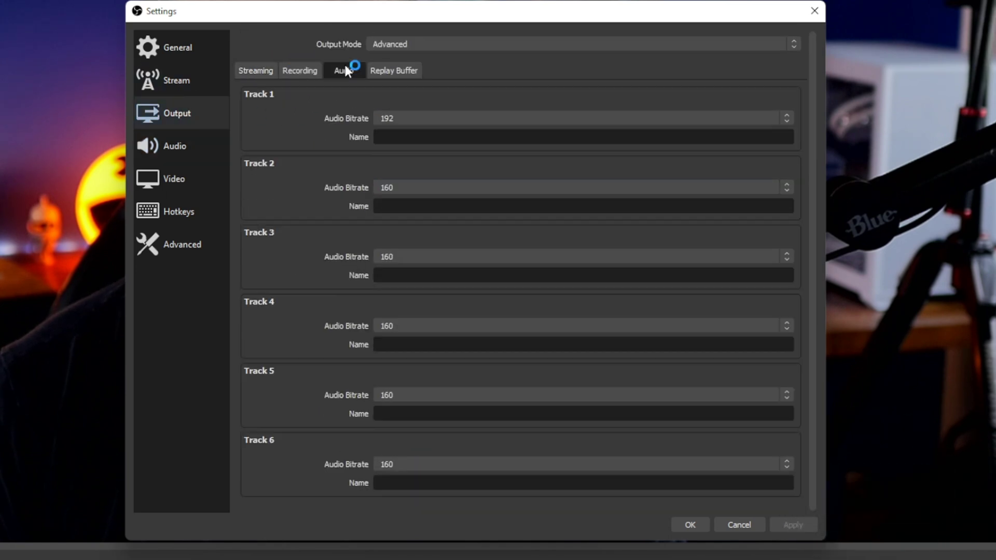
# Check Track 1's 192 audio bitrate and the Recording and Streaming output tabs
pyautogui.click(438, 119)
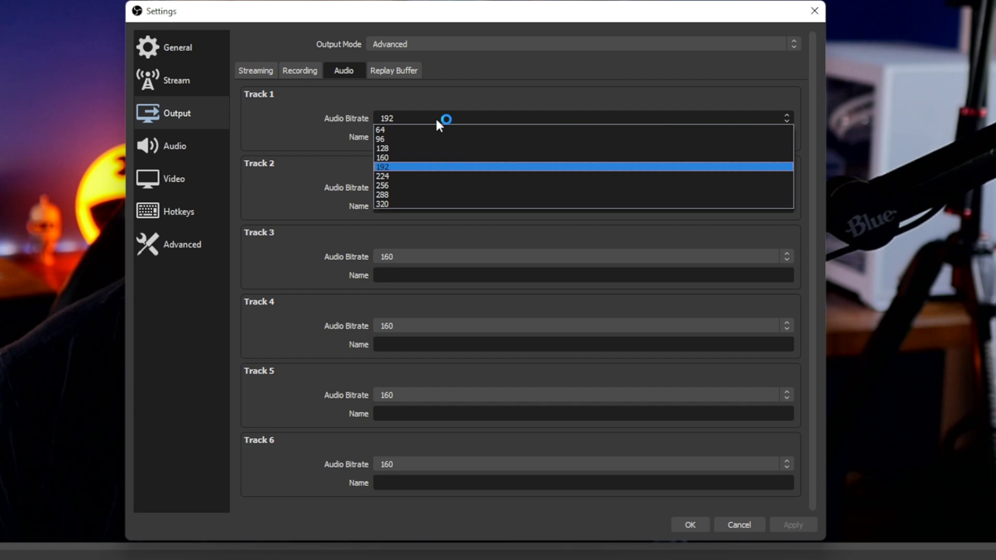
pyautogui.click(311, 69)
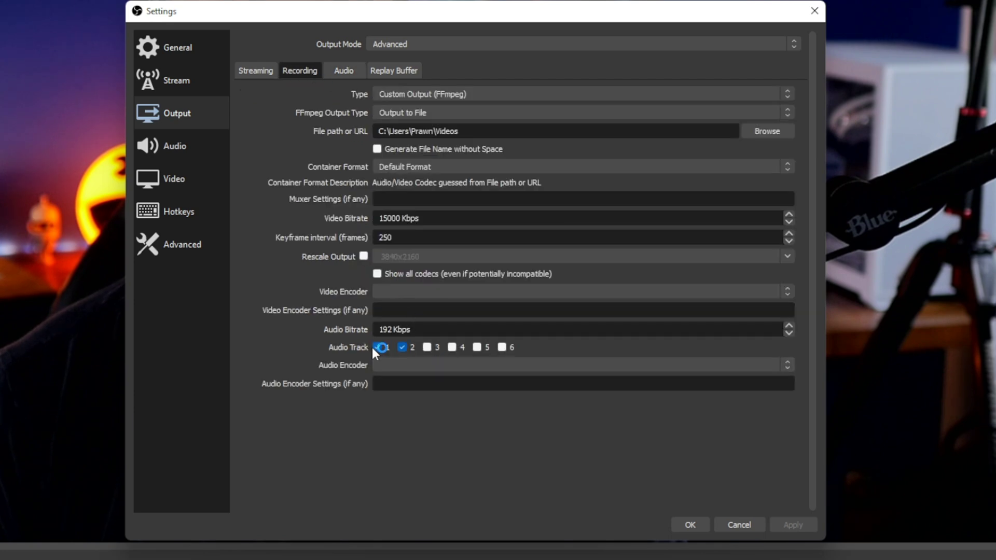
pyautogui.click(254, 71)
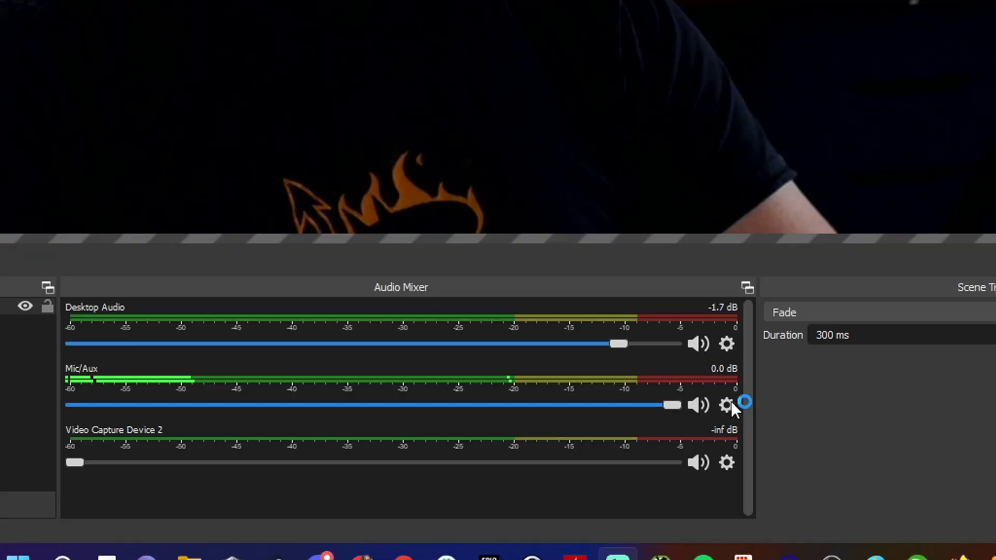
# Add a Noise Suppression filter to the Mic/Aux source, leaving it on RNNoise
pyautogui.click(567, 485)
pyautogui.click(794, 345)
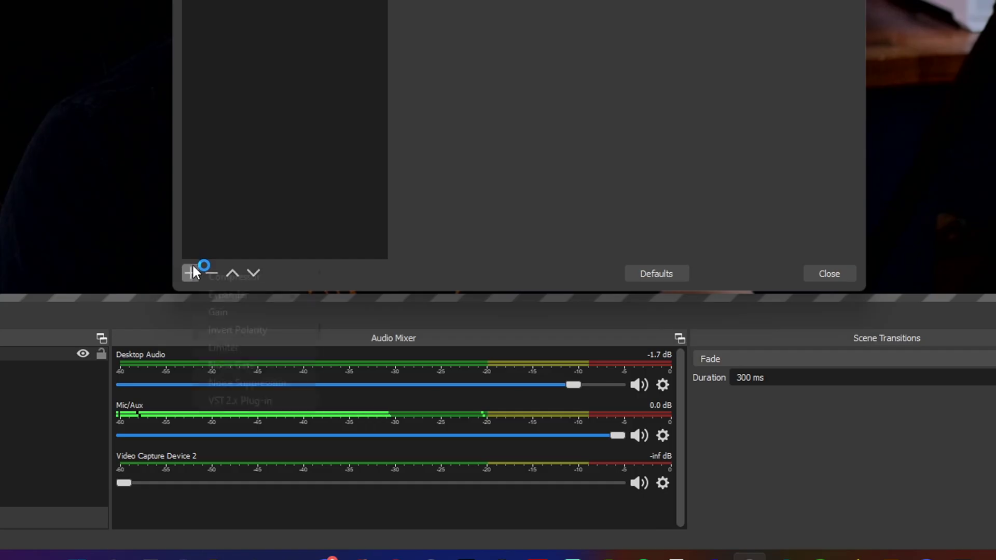
pyautogui.click(340, 408)
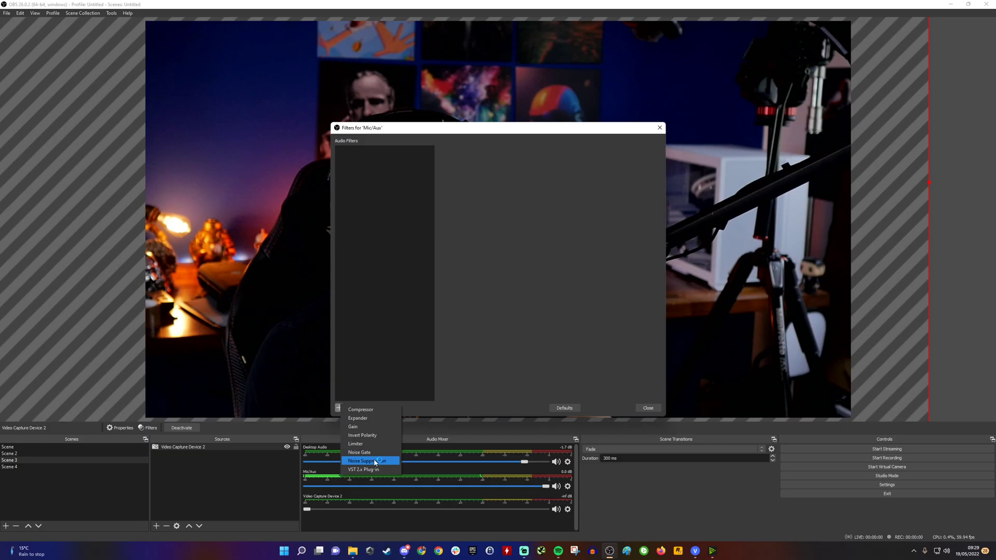
pyautogui.click(263, 384)
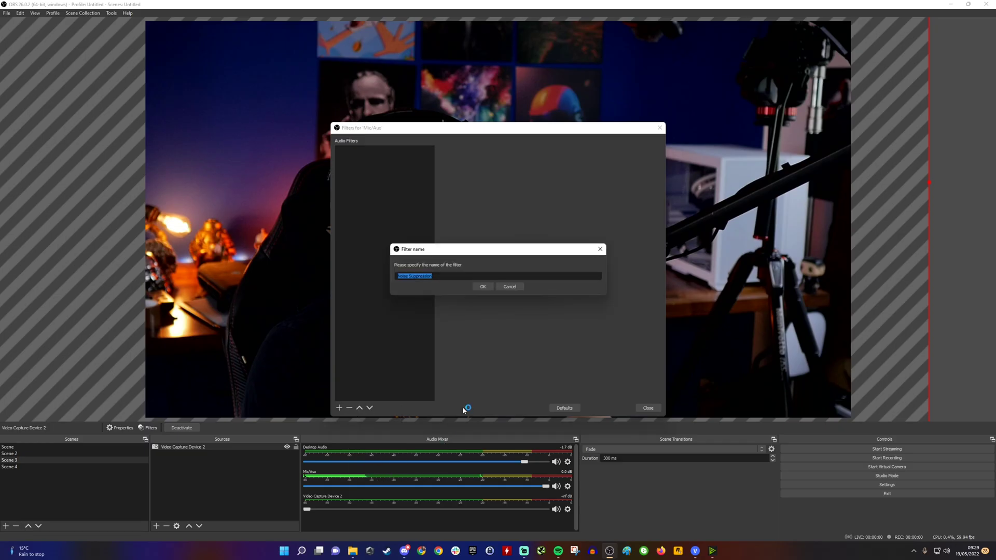
pyautogui.click(481, 287)
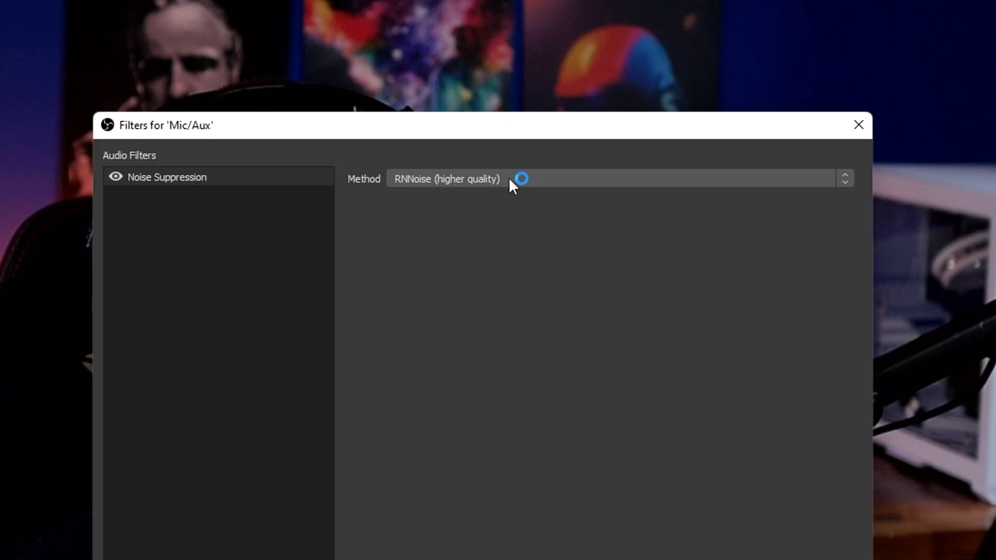
pyautogui.click(509, 152)
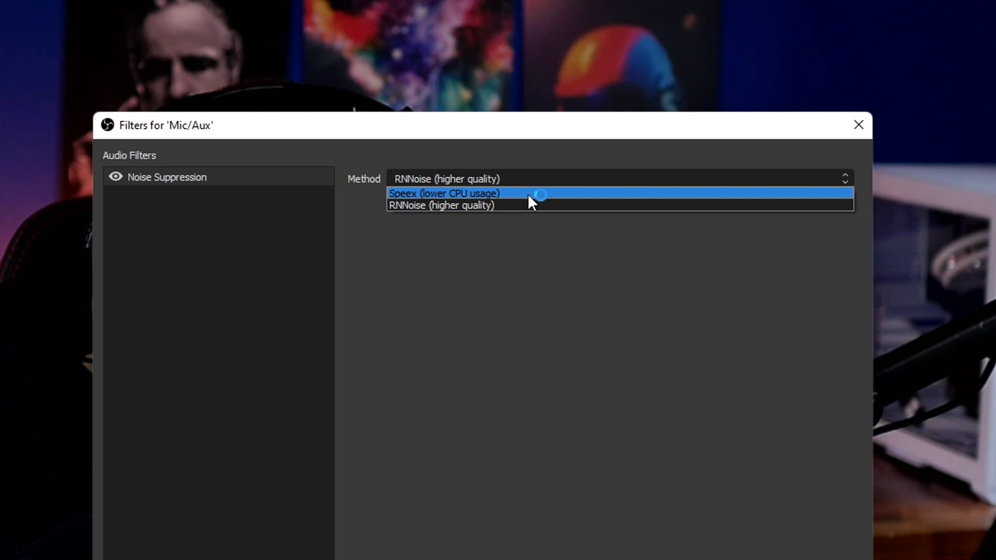
pyautogui.click(527, 194)
pyautogui.click(539, 179)
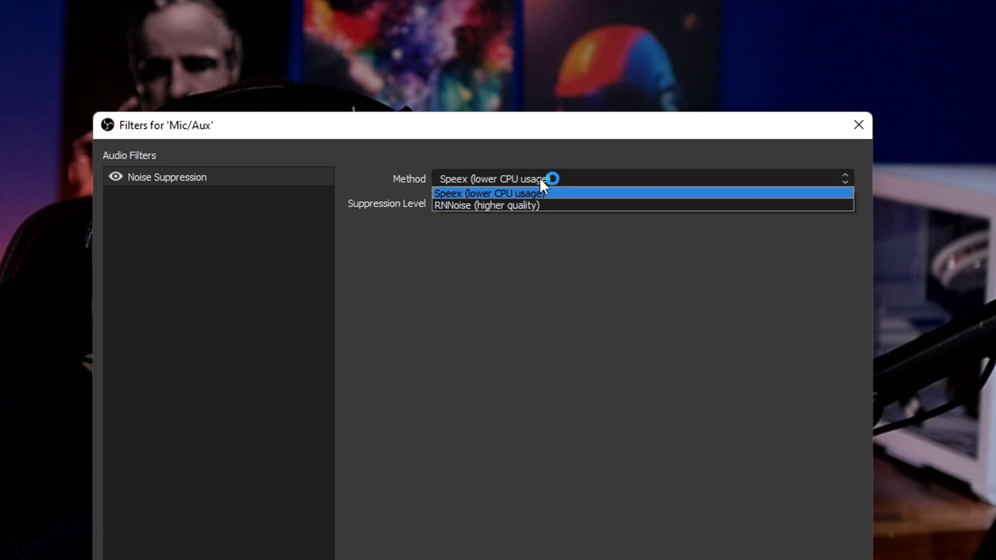
pyautogui.click(525, 205)
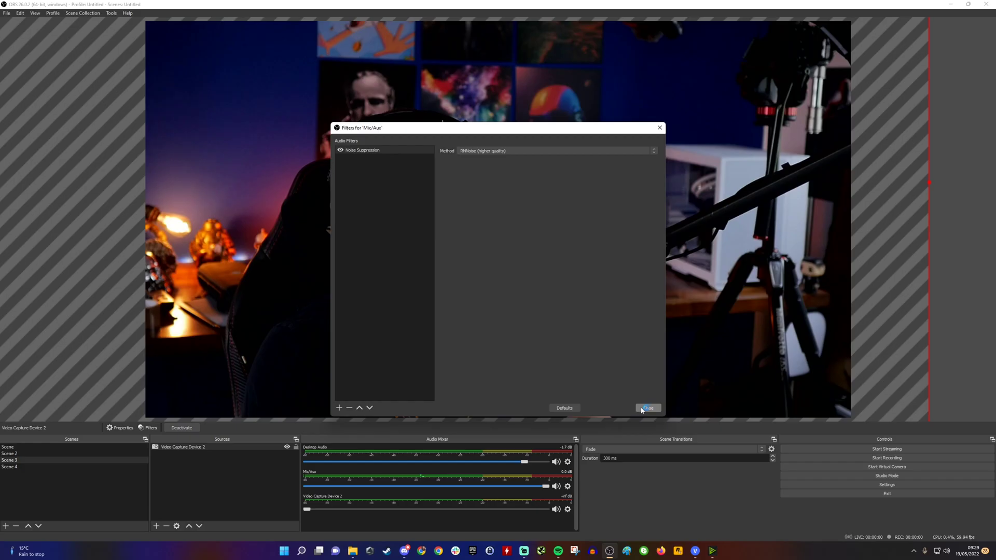
pyautogui.click(644, 408)
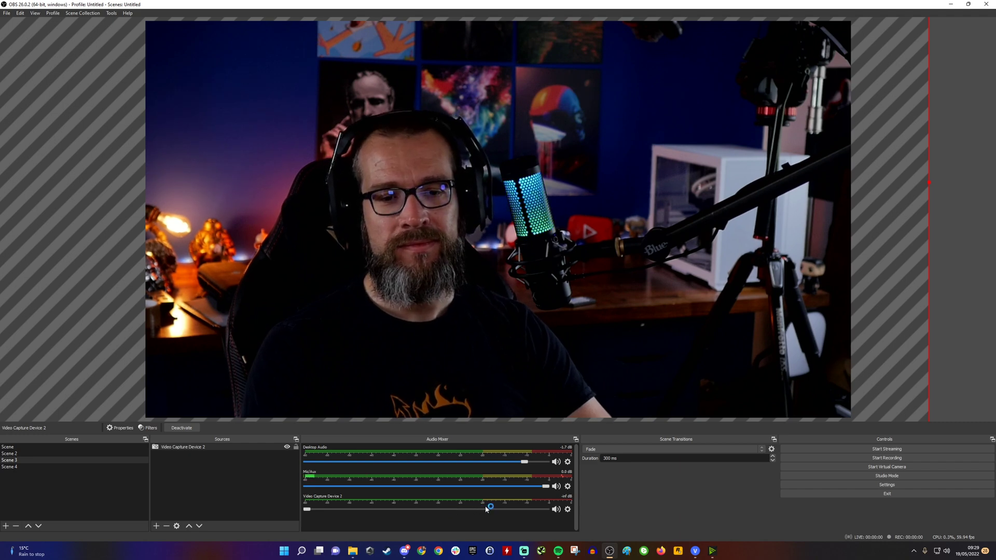
# Switch the Mic/Aux Noise Suppression method to Speex (lower CPU usage)
pyautogui.click(567, 486)
pyautogui.click(581, 464)
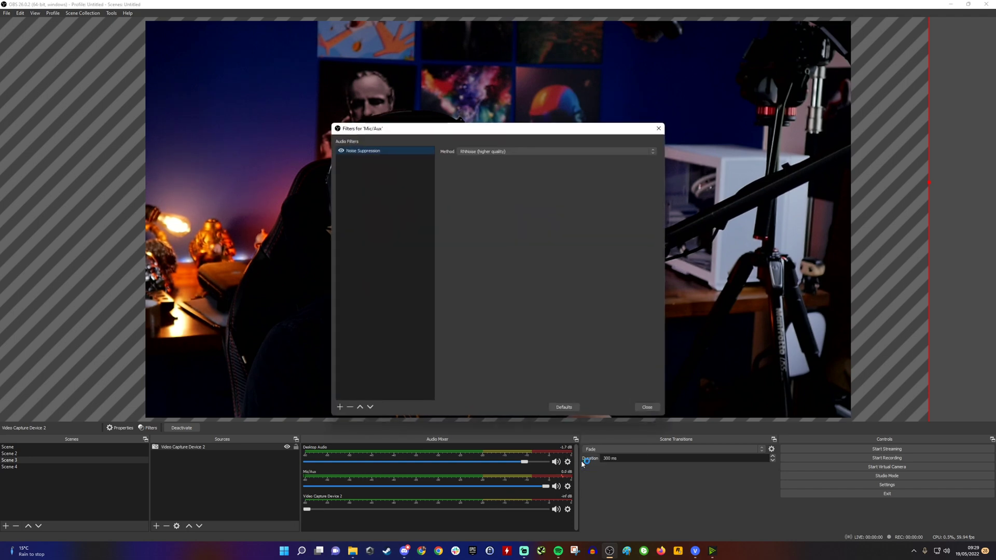
pyautogui.click(555, 151)
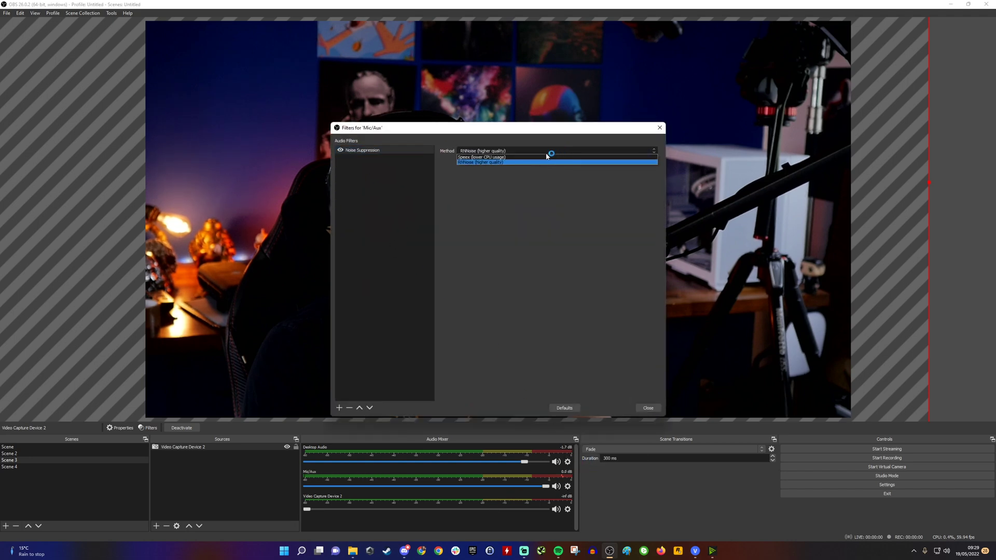
pyautogui.click(544, 156)
pyautogui.click(648, 408)
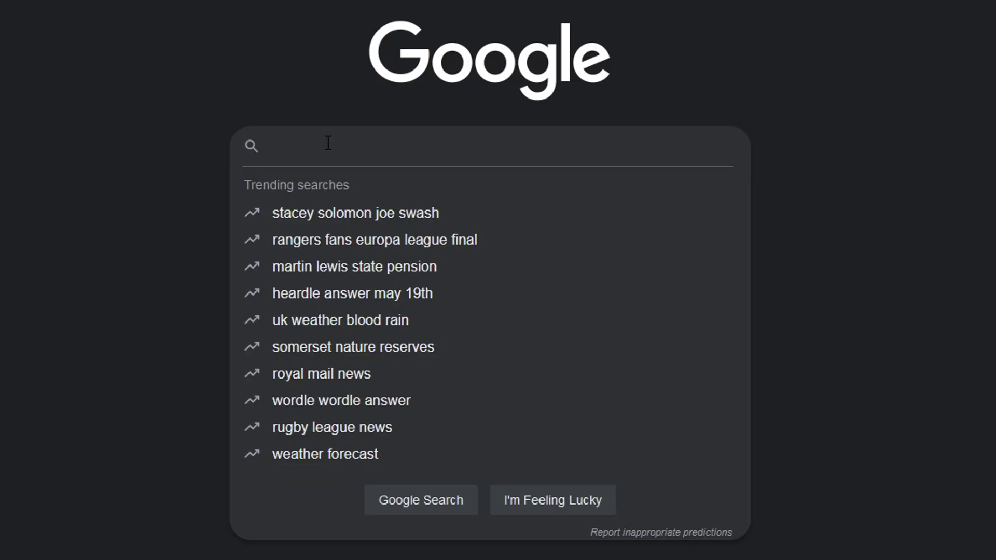
# Search for 'nvidia broadcast' and download the installer nvidia_broadcast_v1.3.0.45.exe
pyautogui.write('dia broa')
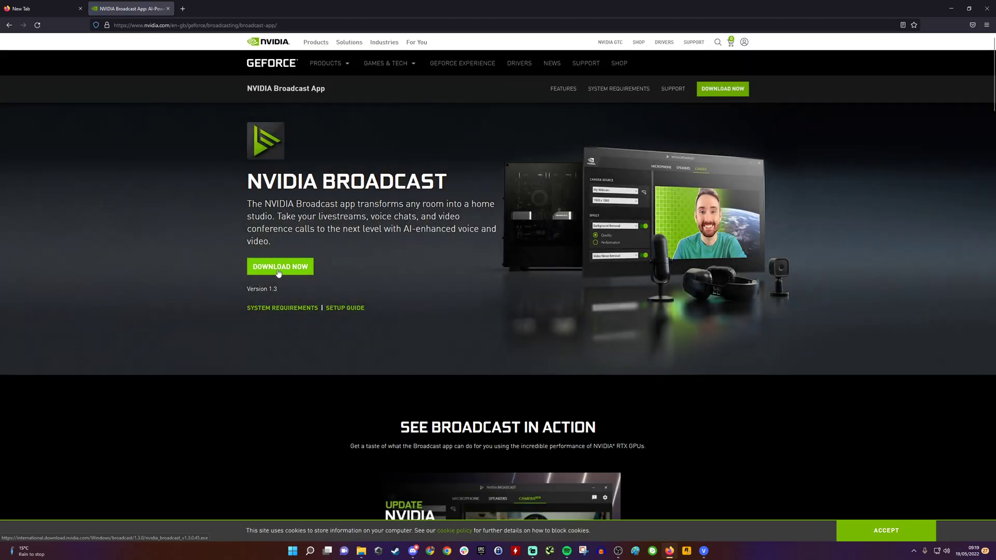
pyautogui.click(279, 270)
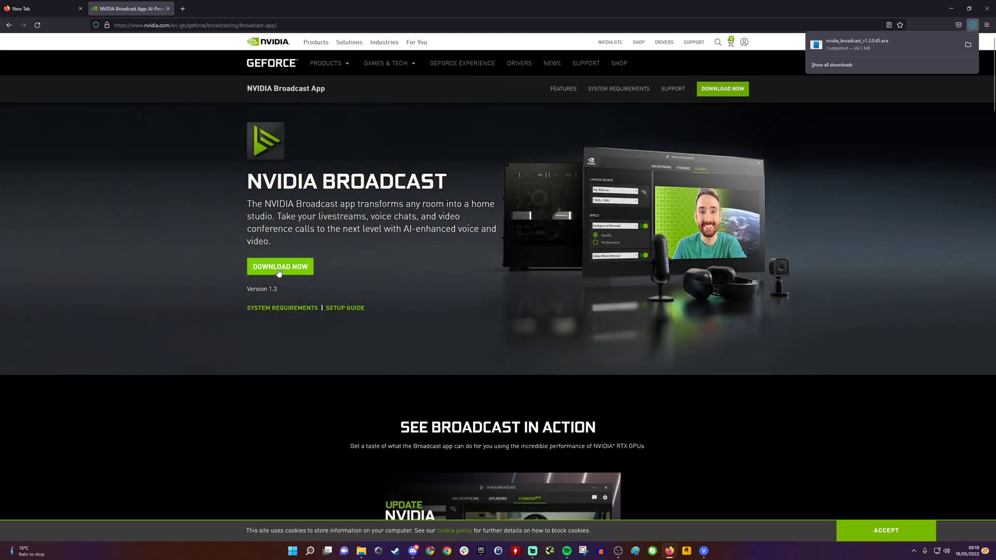
# Run the NVIDIA Broadcast installer, accept the licence and install with Express options
pyautogui.click(884, 51)
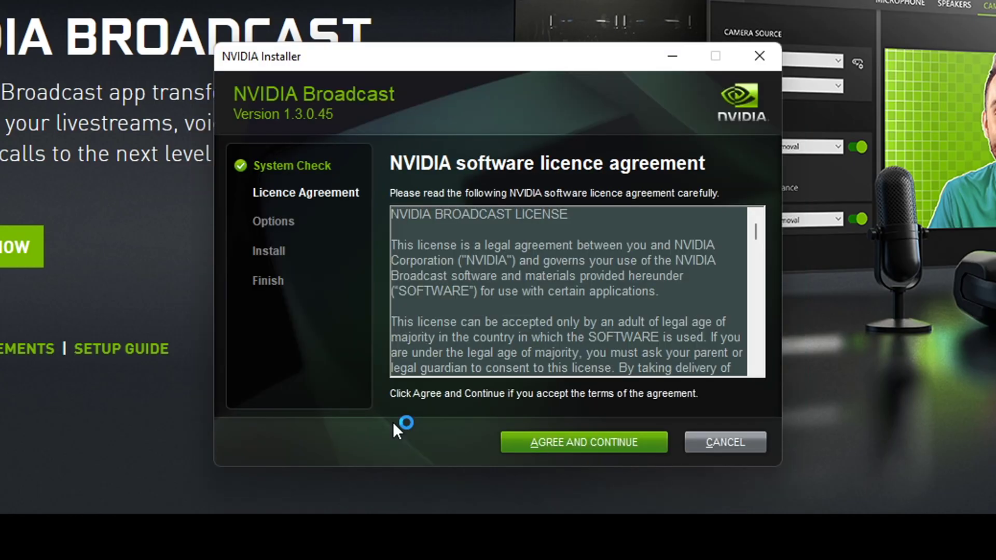
pyautogui.click(533, 345)
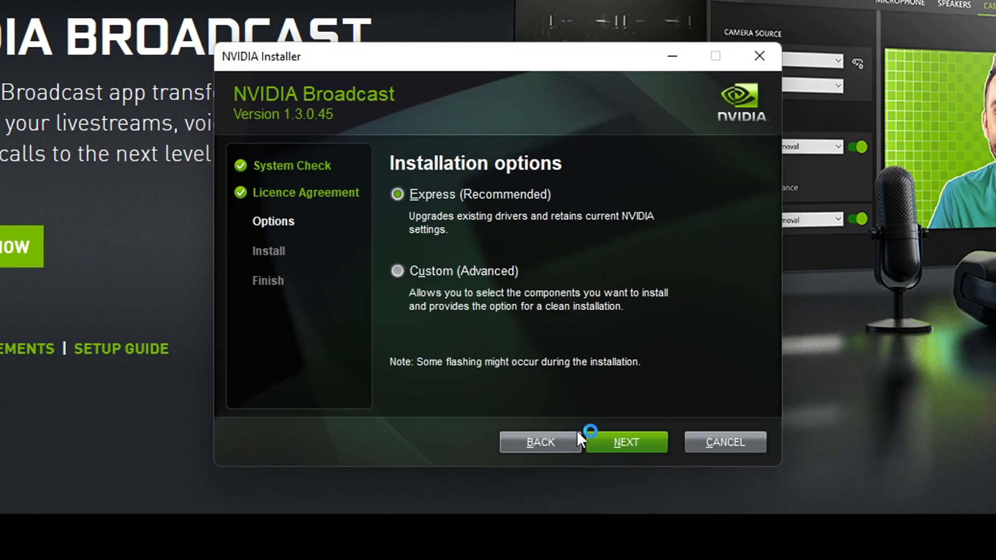
pyautogui.click(545, 344)
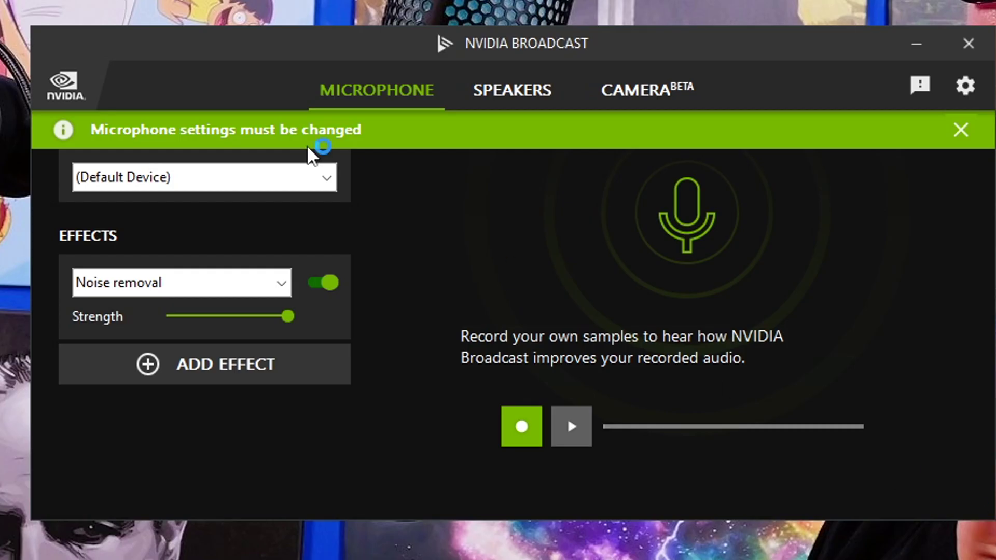
# Choose Microphone (HyperX QuadCast S) as NVIDIA Broadcast's microphone source
pyautogui.click(408, 232)
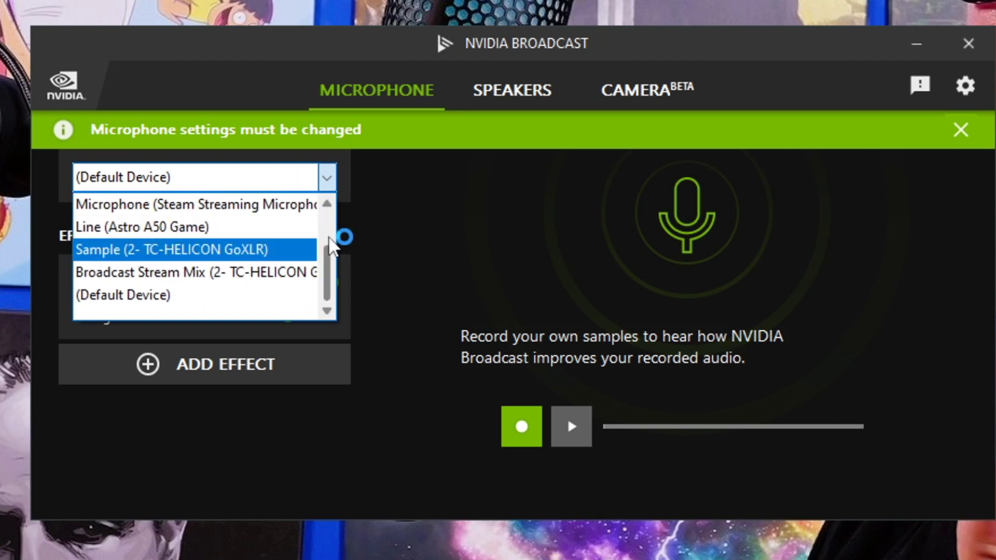
pyautogui.scroll(1, 278, 251)
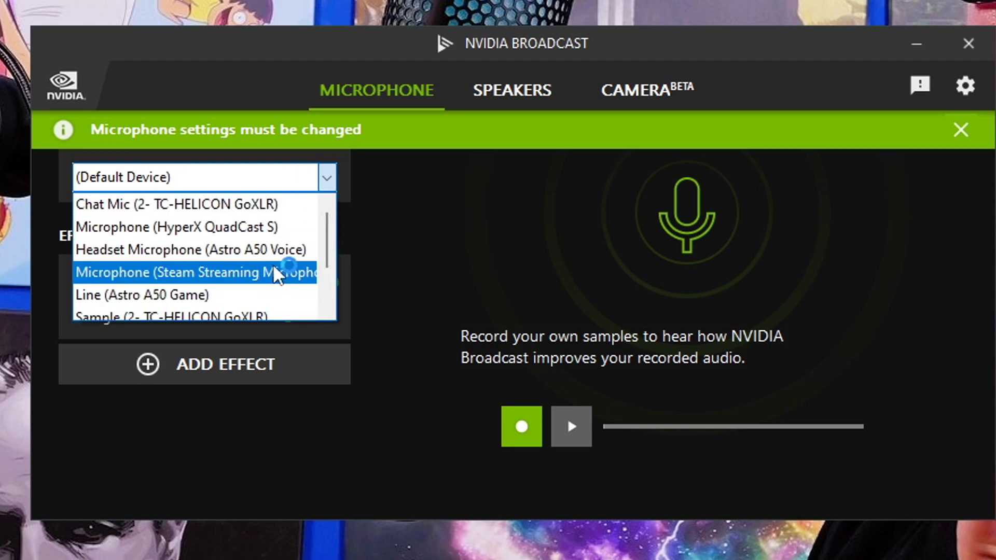
pyautogui.click(251, 230)
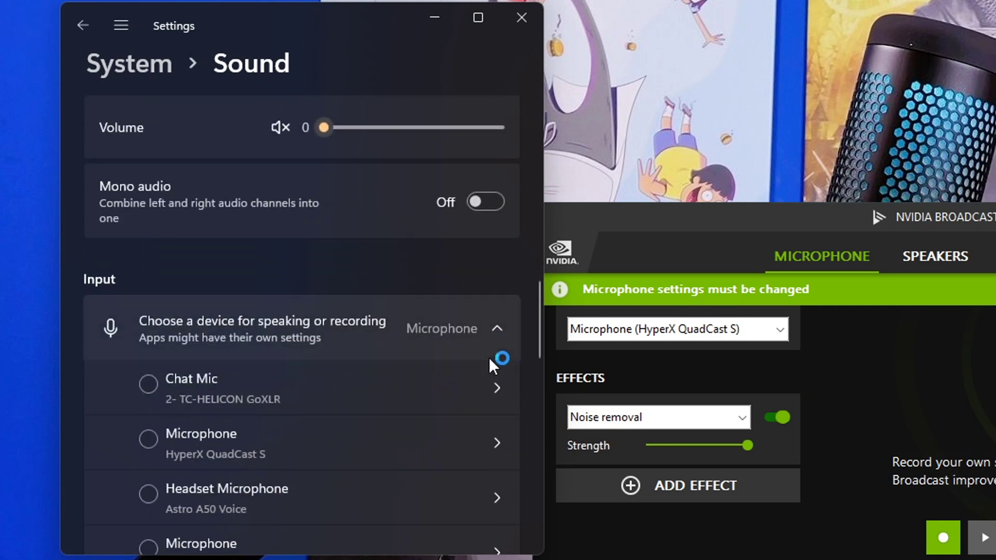
# Raise the Windows output volume from zero to 77
pyautogui.moveTo(422, 125); pyautogui.dragTo(456, 127)
pyautogui.scroll(2, 304, 239)
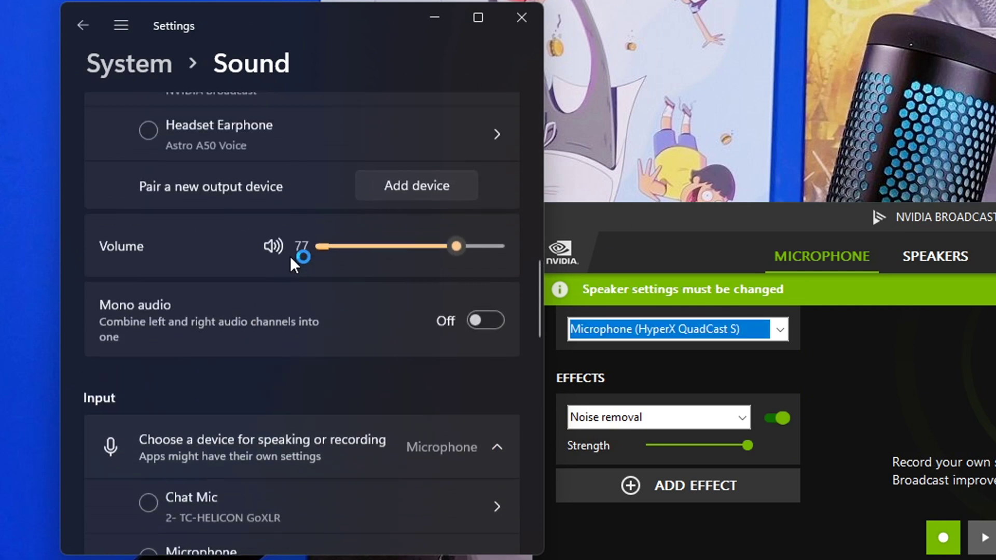
pyautogui.scroll(1, 290, 256)
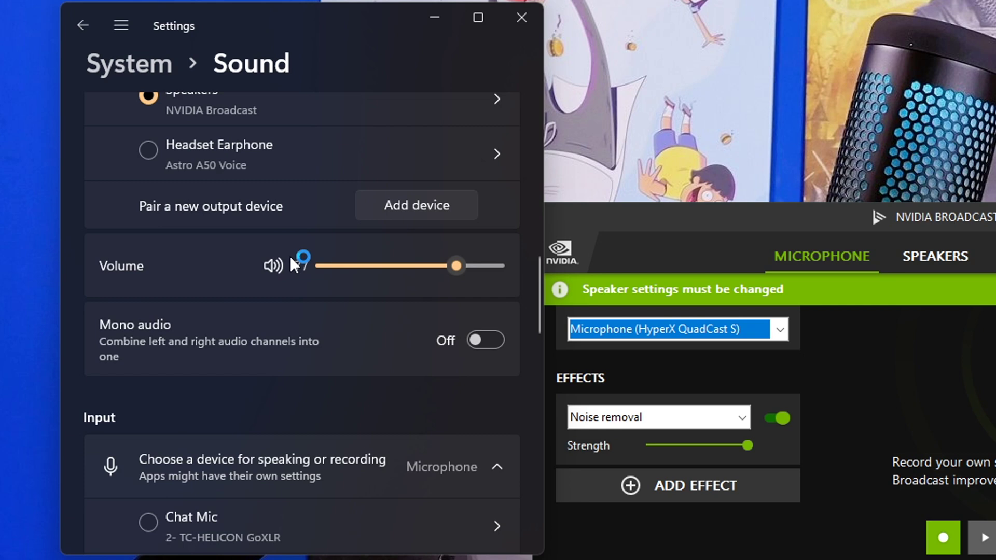
pyautogui.scroll(1, 288, 256)
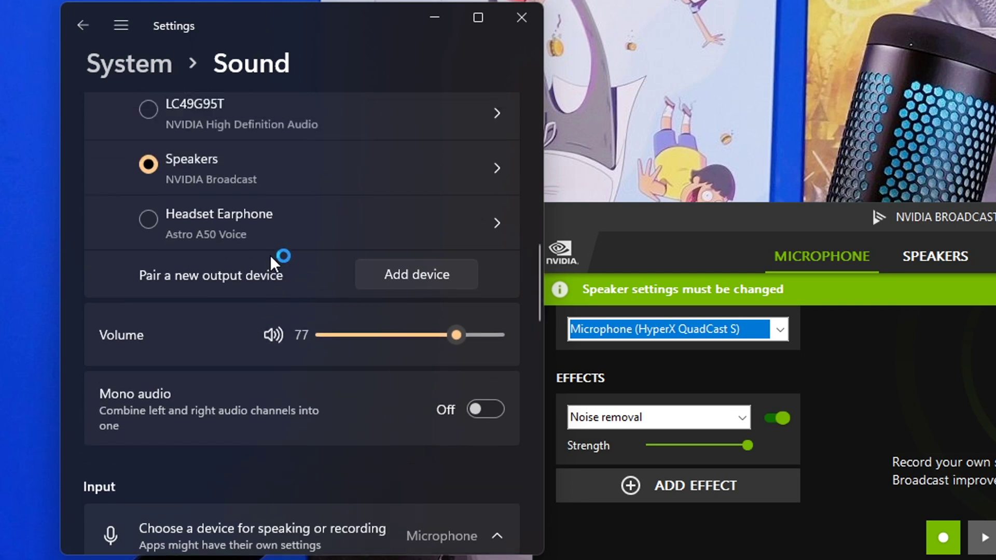
pyautogui.scroll(-9, 285, 256)
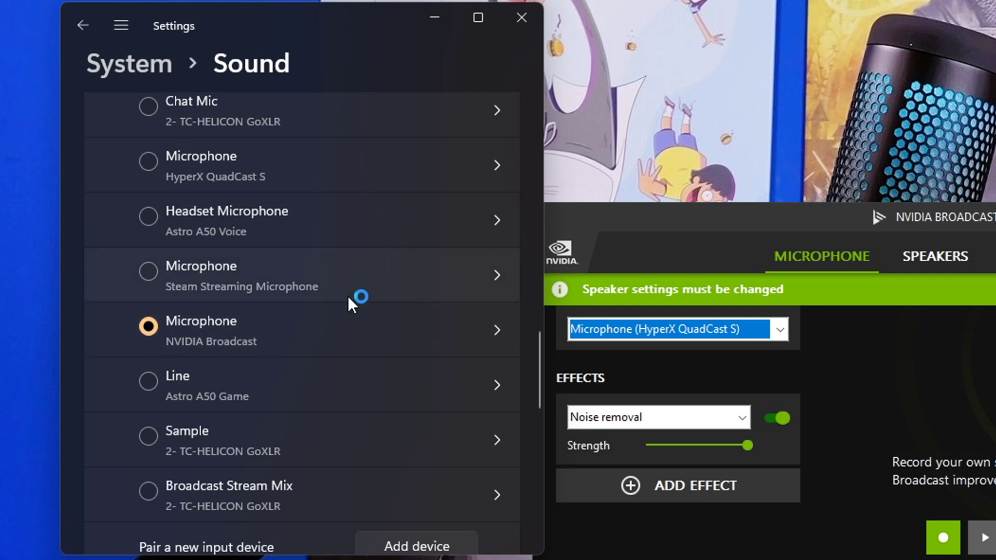
pyautogui.scroll(9, 342, 295)
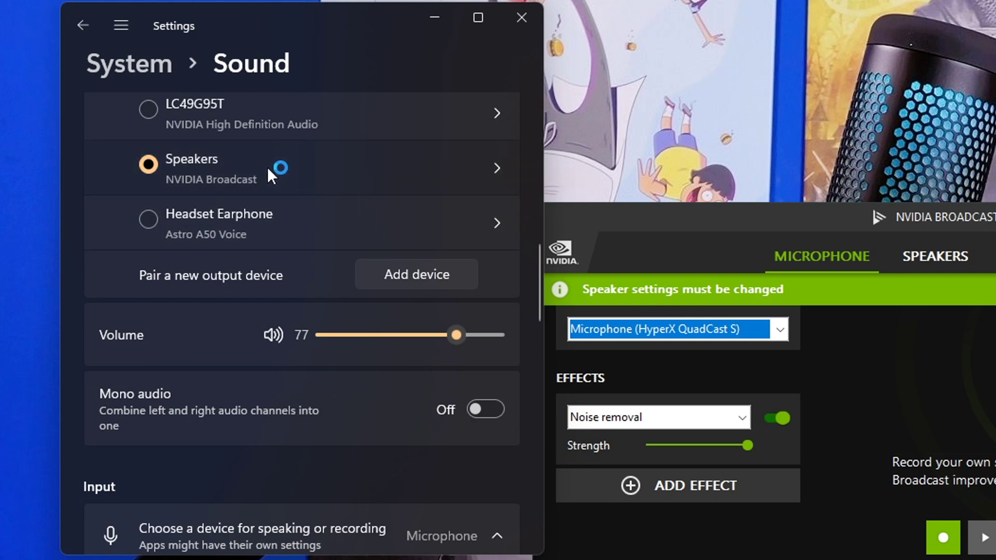
# Make Headphones (Astro A50 Game) the Windows sound output device
pyautogui.click(269, 168)
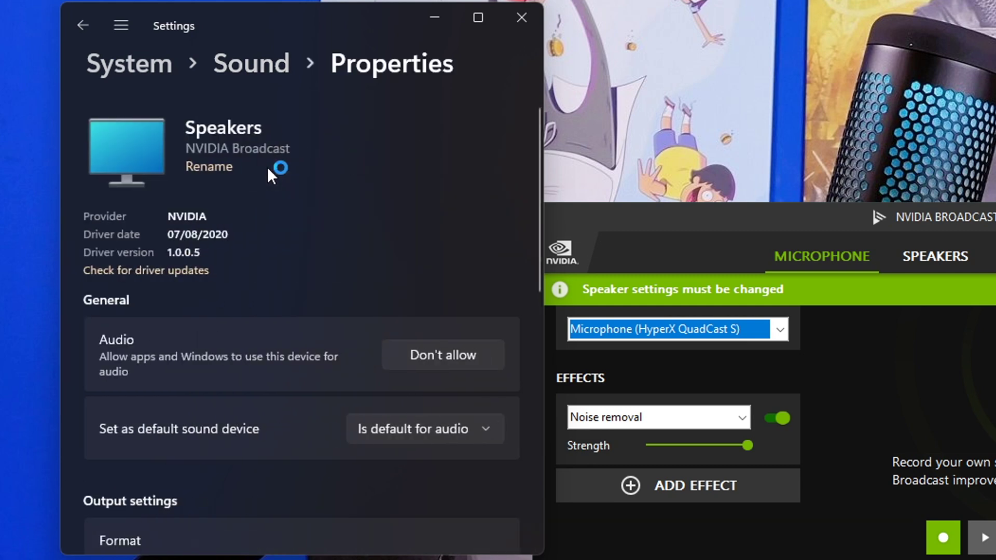
pyautogui.click(223, 60)
pyautogui.scroll(-5, 332, 405)
pyautogui.scroll(2, 332, 406)
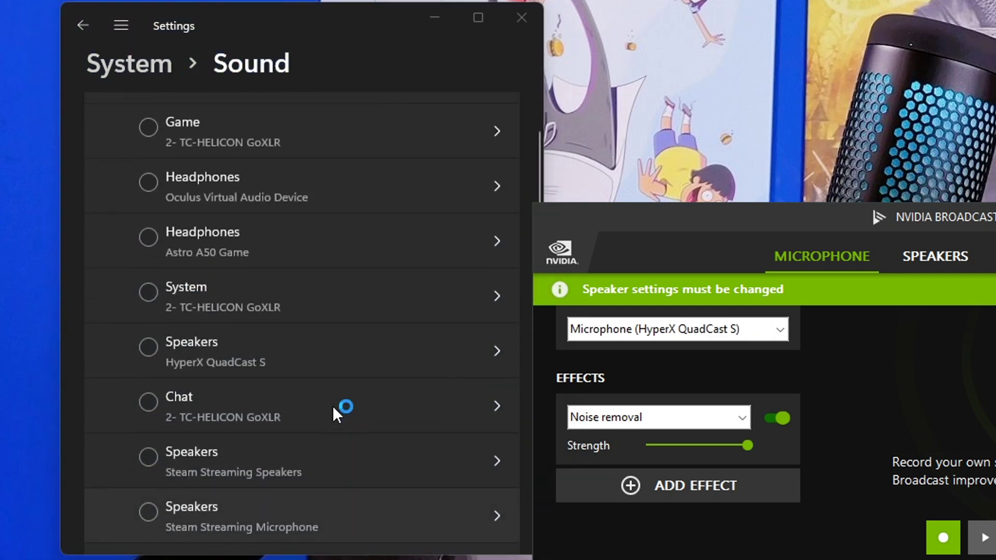
pyautogui.click(318, 253)
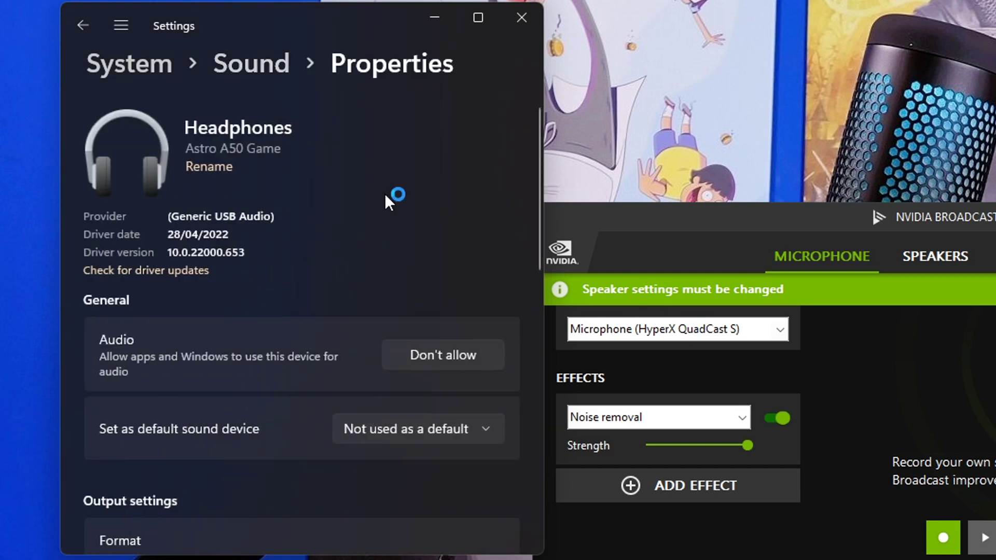
pyautogui.click(266, 55)
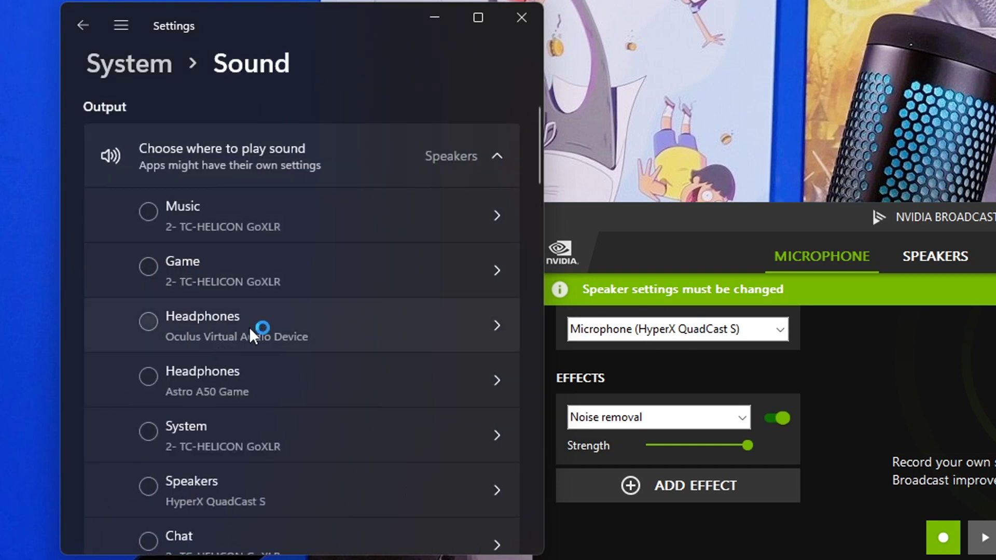
pyautogui.click(244, 382)
# Set NVIDIA Broadcast's Speakers source to the Astro A50 Game headphones
pyautogui.click(706, 332)
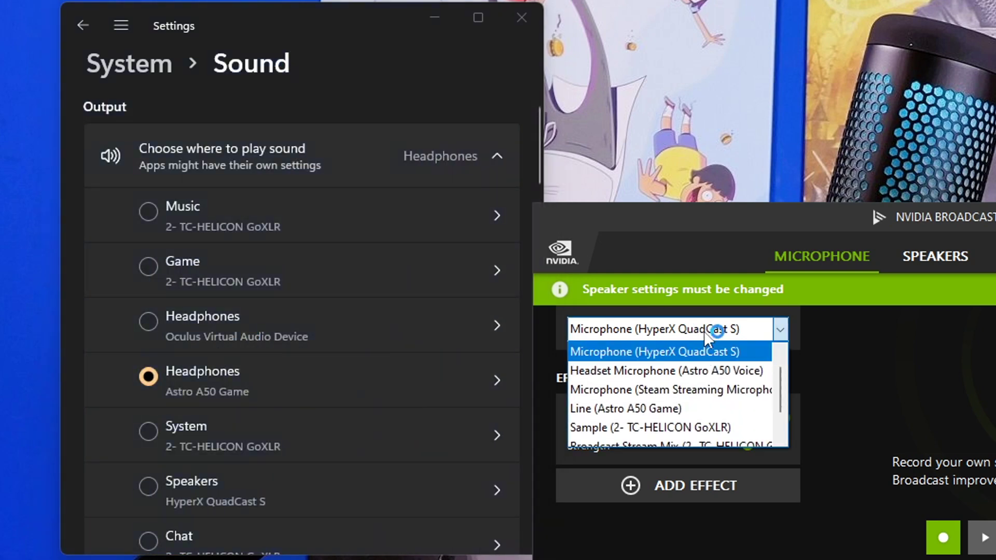
pyautogui.click(925, 259)
pyautogui.click(931, 257)
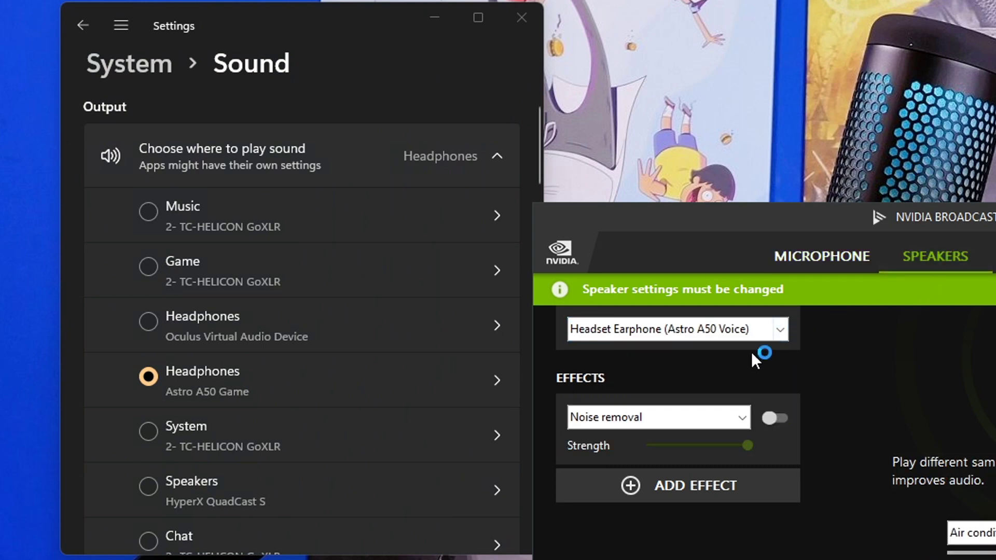
pyautogui.click(733, 328)
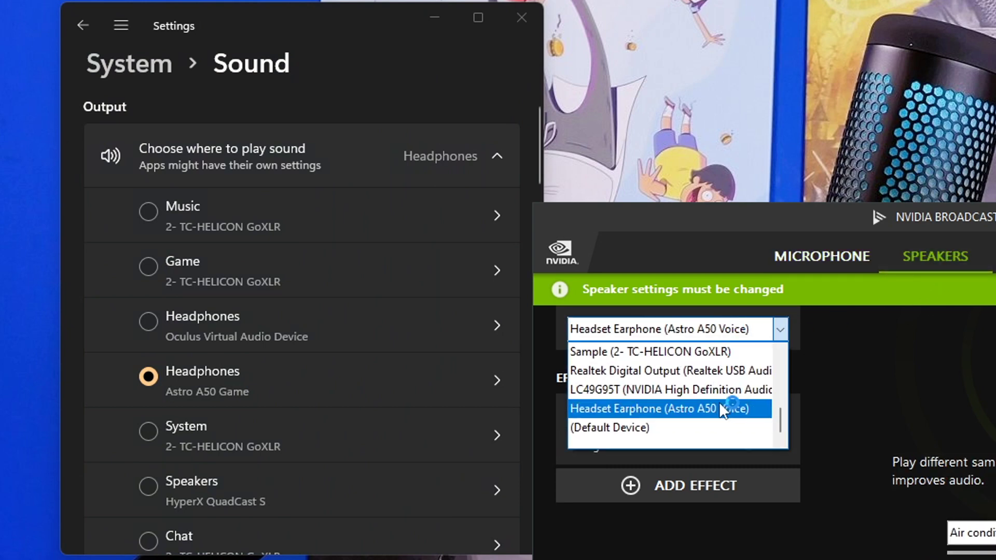
pyautogui.scroll(5, 721, 407)
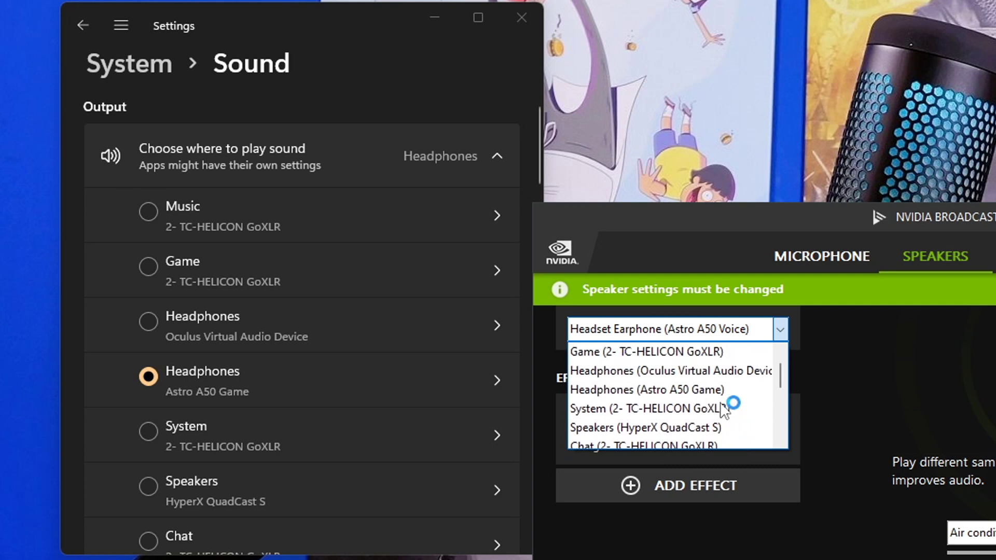
pyautogui.click(703, 381)
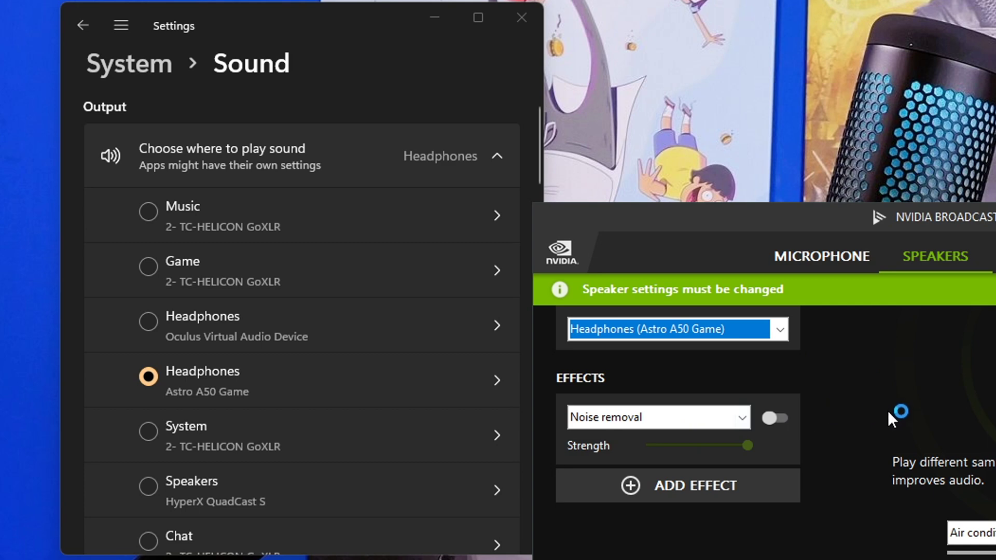
pyautogui.click(776, 259)
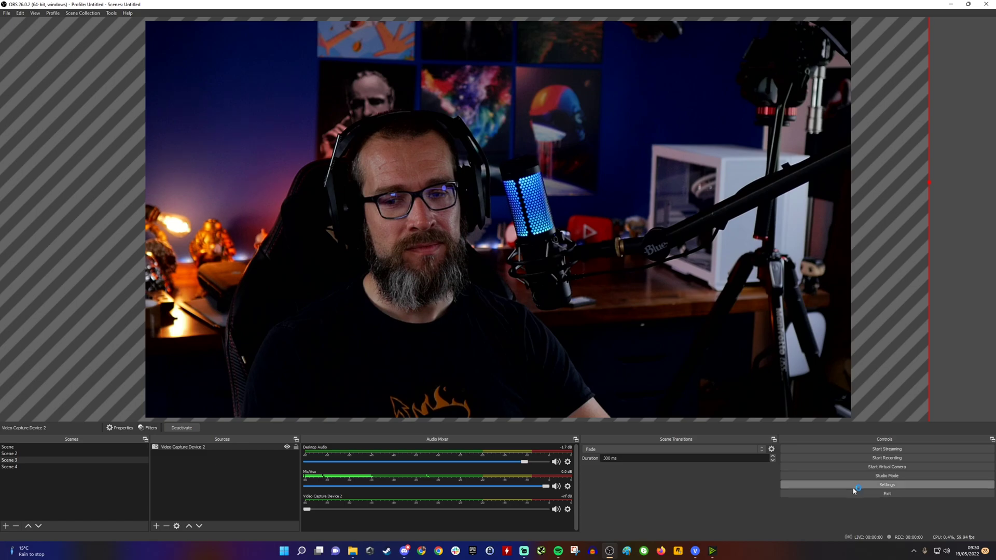
# Set OBS Mic/Auxiliary Audio to Microphone (NVIDIA Broadcast), save, and close the Broadcast window
pyautogui.click(855, 484)
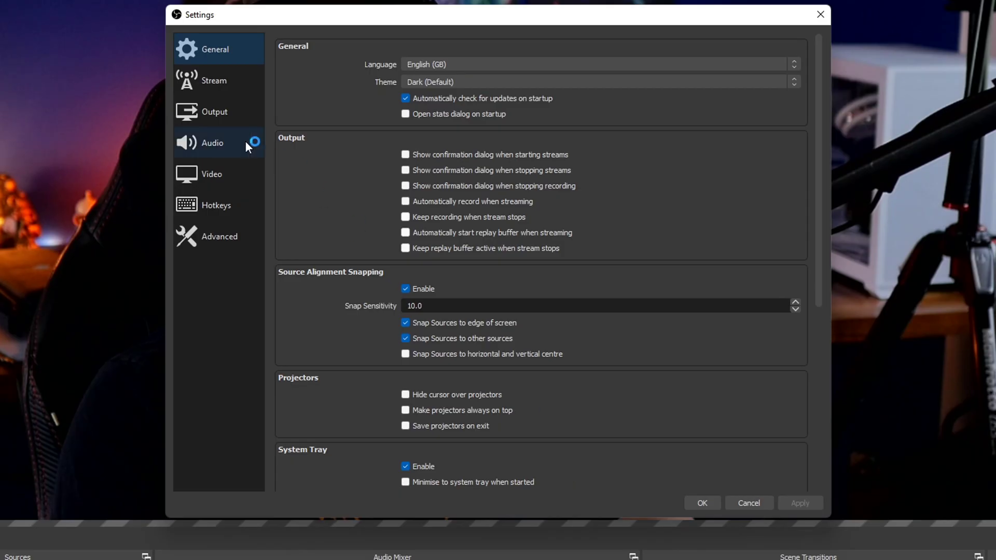
pyautogui.click(245, 141)
pyautogui.click(452, 158)
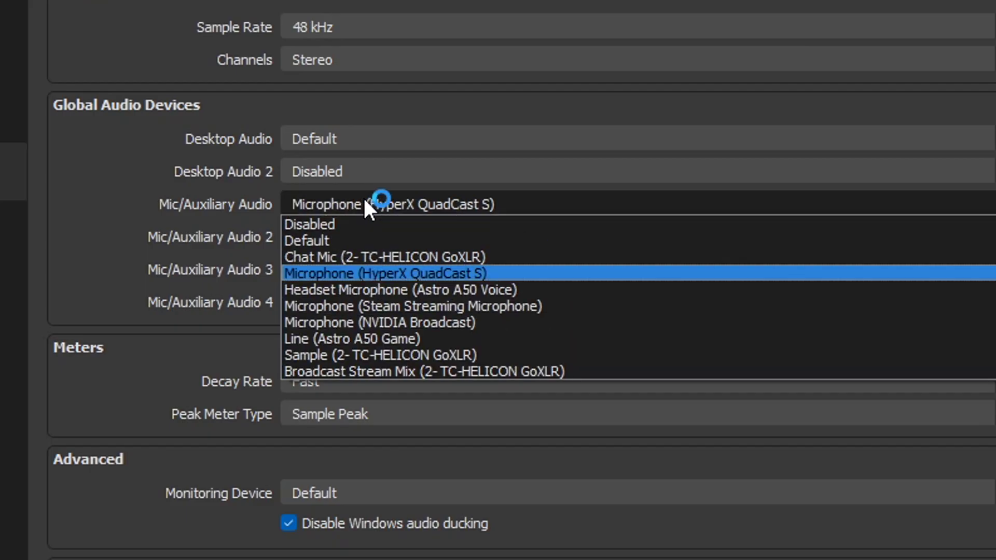
pyautogui.click(529, 323)
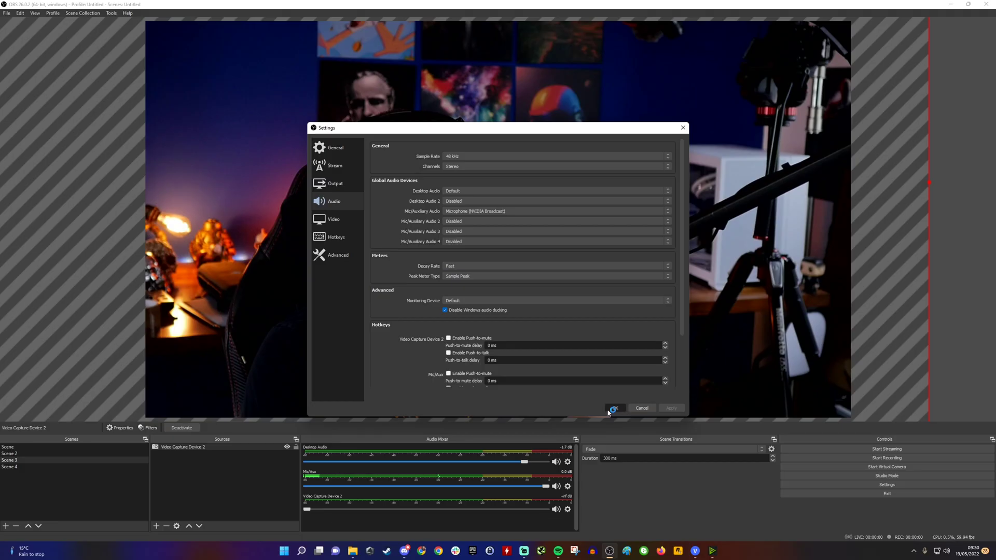
pyautogui.click(609, 411)
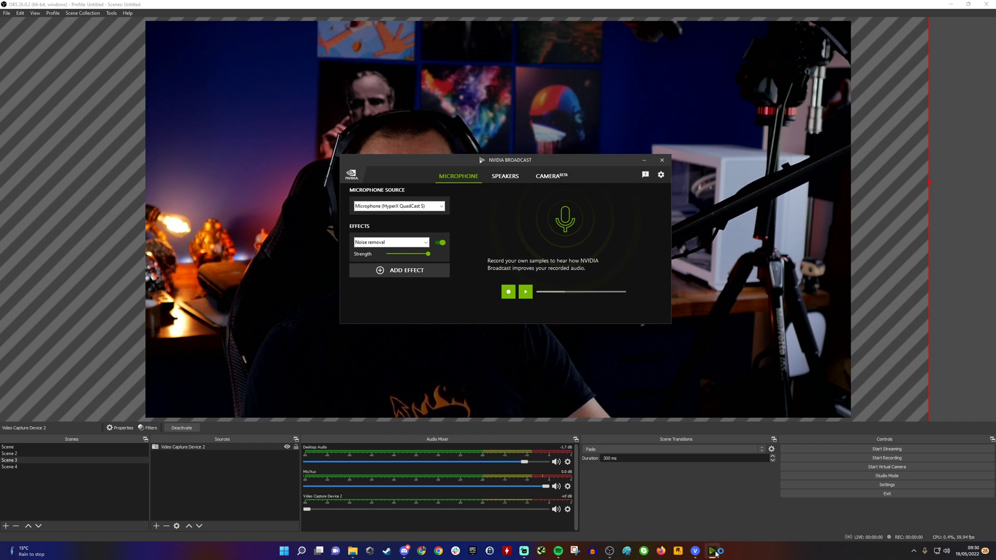
pyautogui.click(662, 160)
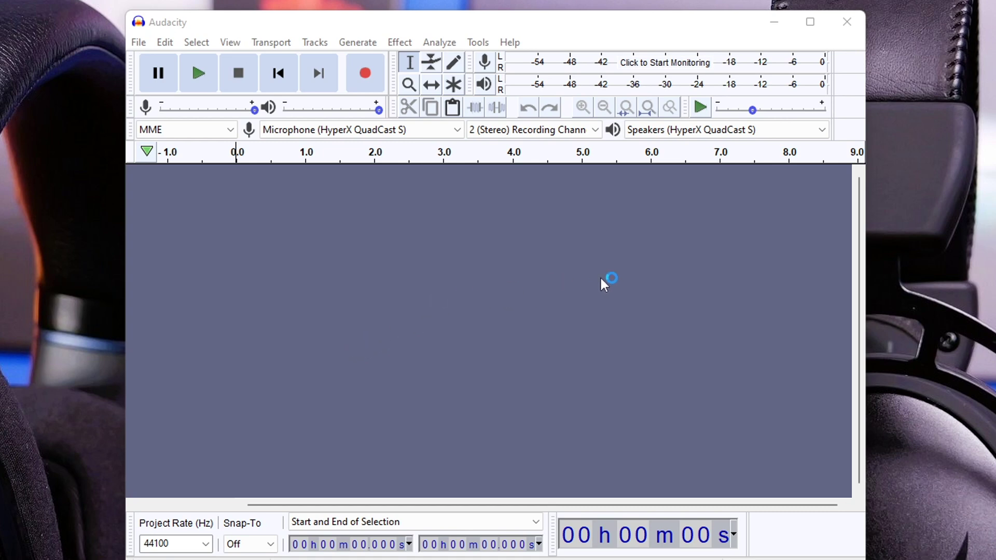
# Use the HyperX QuadCast S for recording and playback, set 48000 Hz, and start recording
pyautogui.click(422, 130)
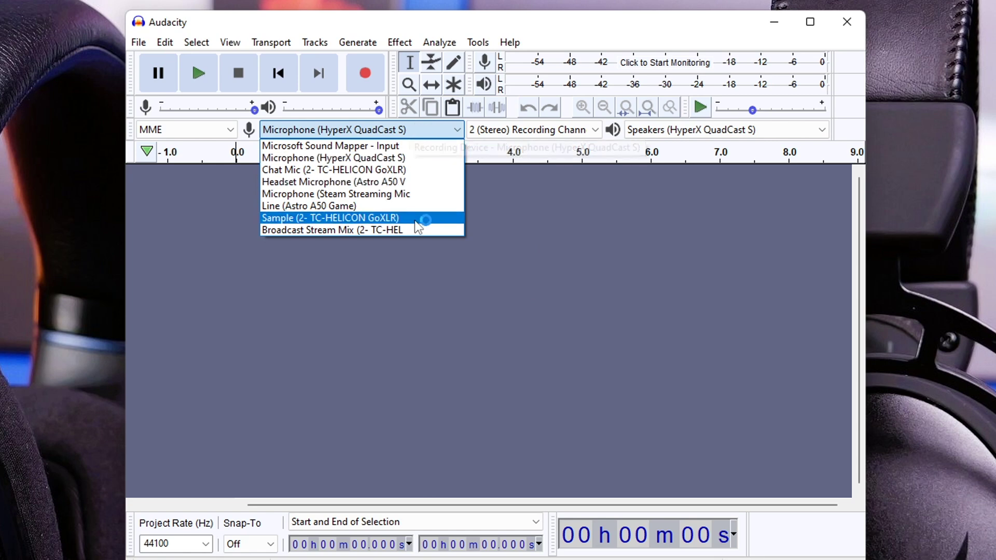
pyautogui.click(413, 158)
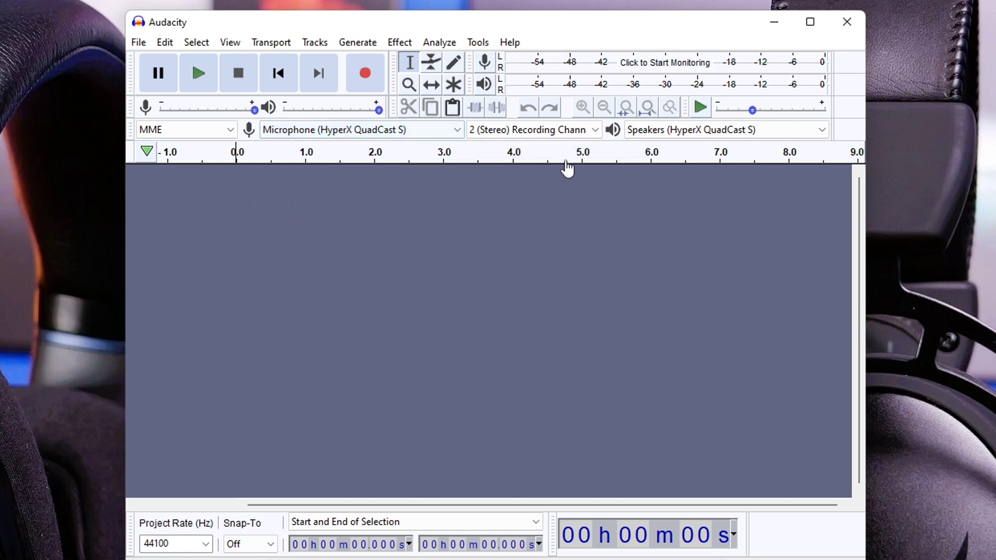
pyautogui.click(667, 129)
pyautogui.click(760, 158)
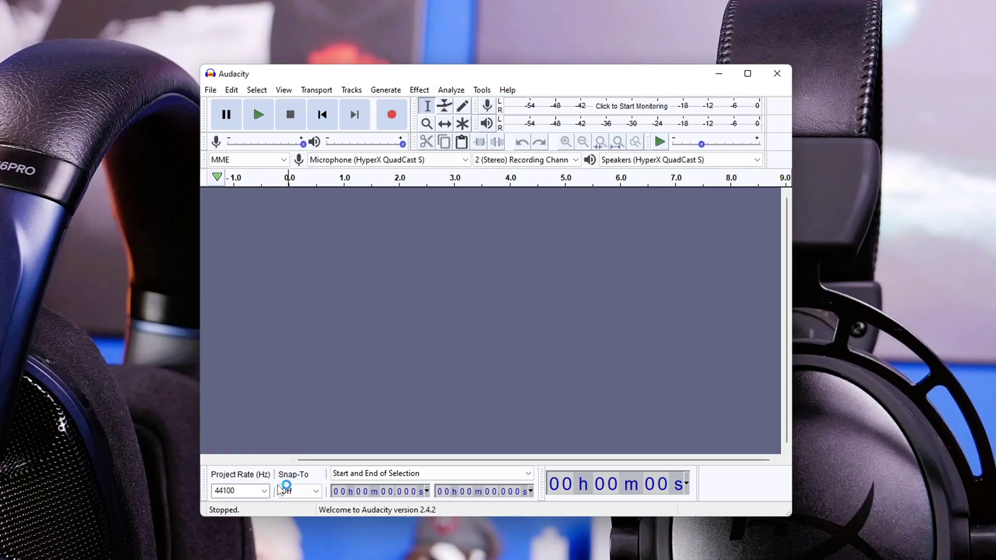
pyautogui.click(264, 490)
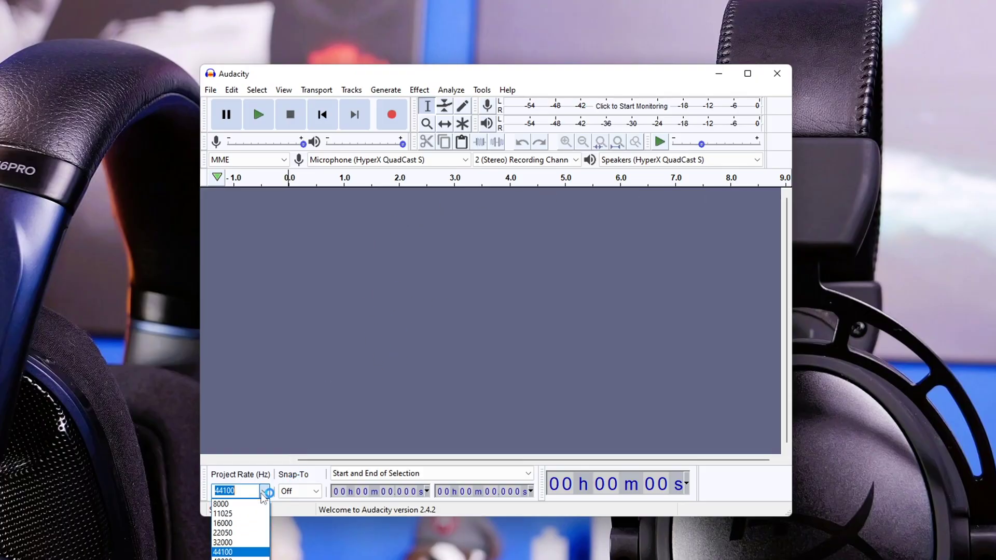
pyautogui.click(242, 556)
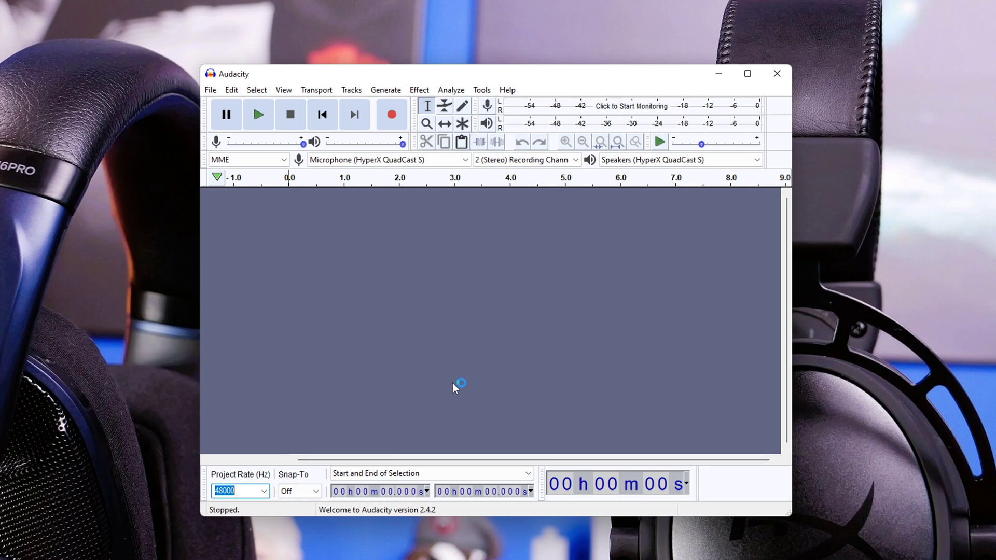
pyautogui.click(402, 126)
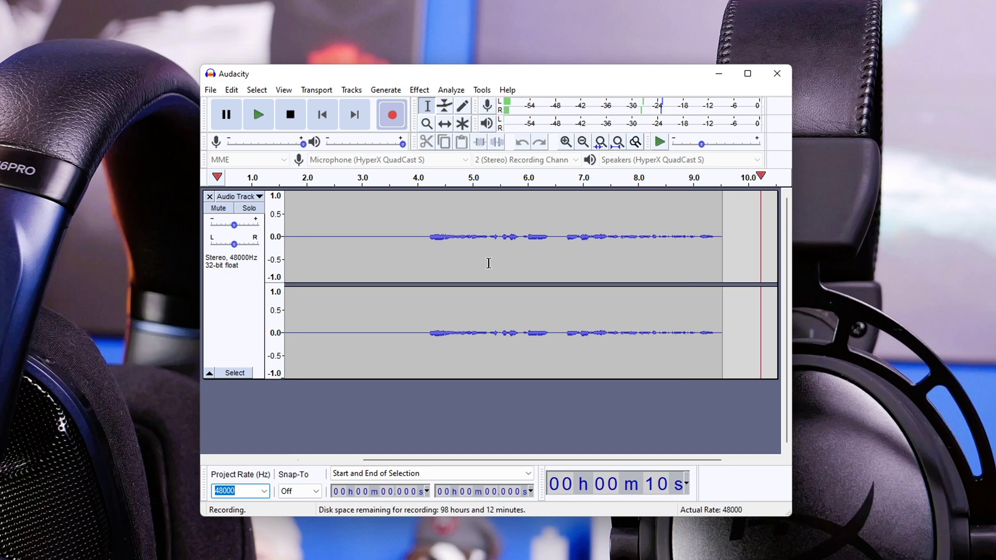
# Stop the recording and normalize the whole track
pyautogui.click(284, 120)
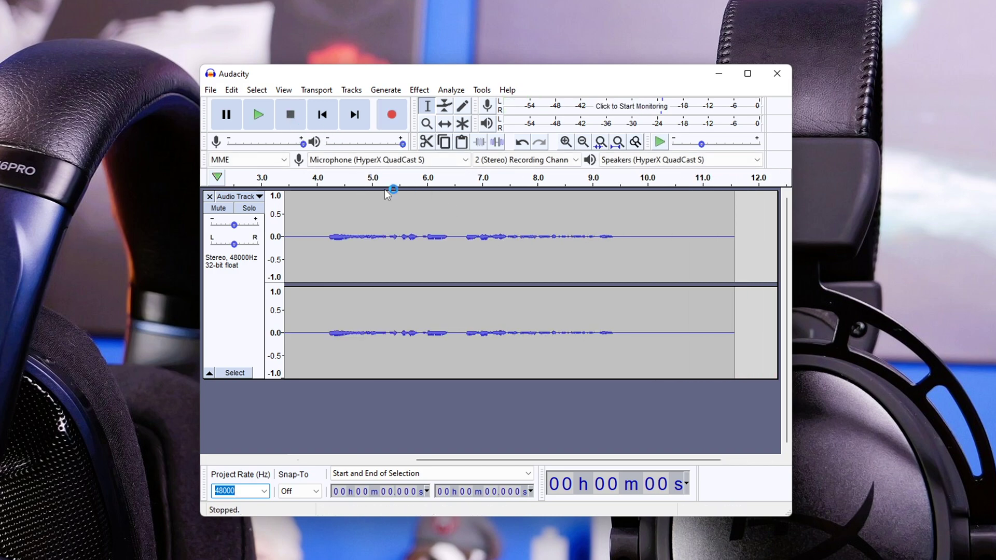
pyautogui.hotkey('ctrl', 'a')
pyautogui.click(418, 90)
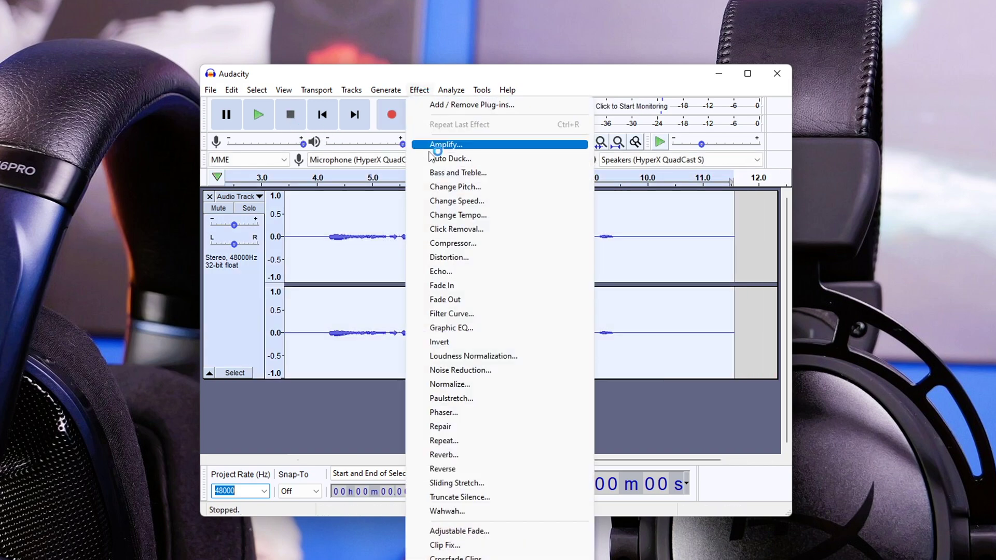
pyautogui.click(464, 384)
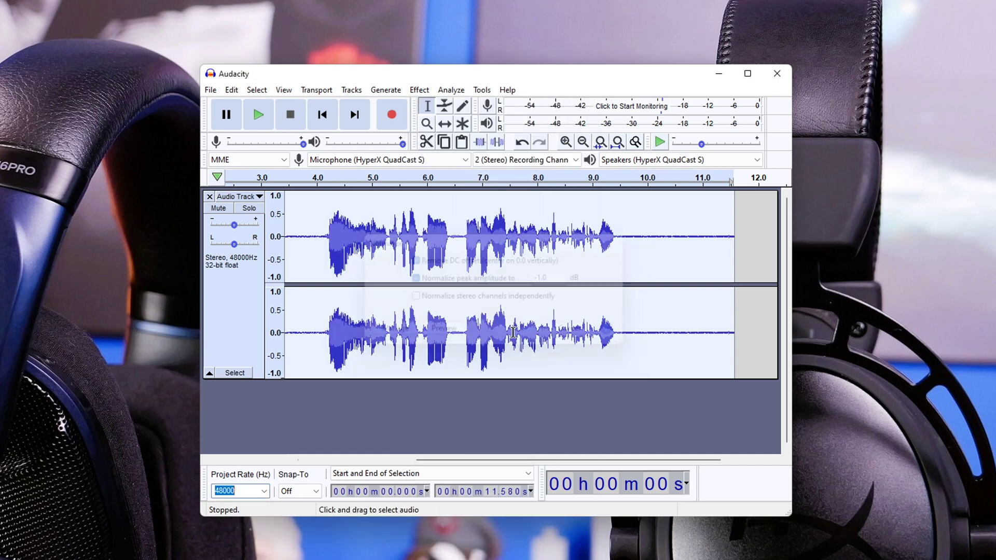
# Capture a noise profile from the silent first four seconds
pyautogui.click(322, 114)
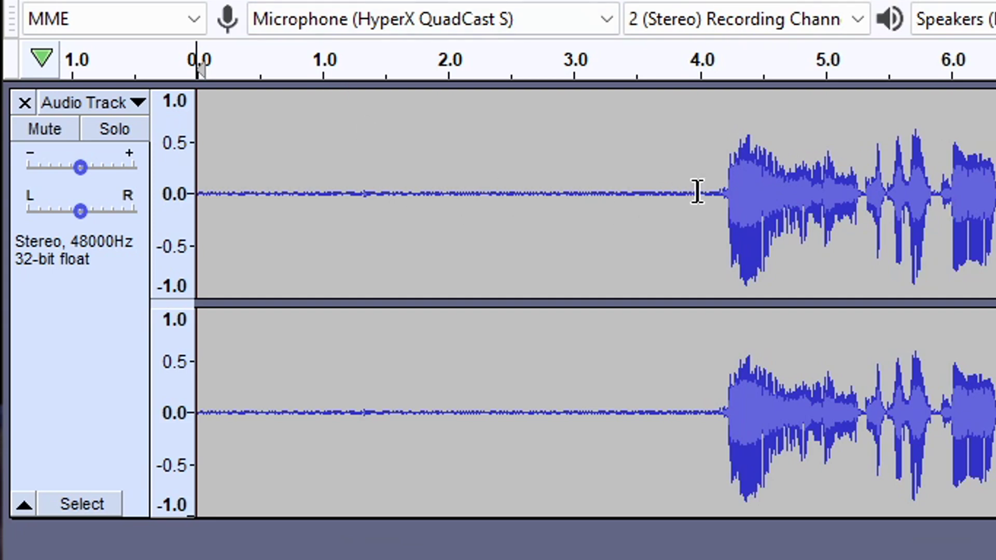
pyautogui.moveTo(697, 192); pyautogui.dragTo(51, 189)
pyautogui.click(421, 92)
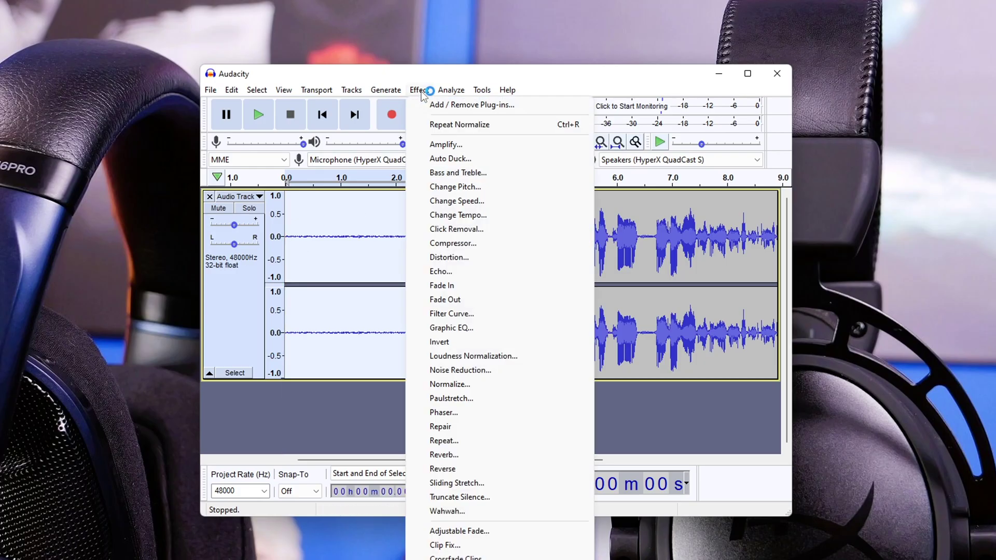
pyautogui.click(485, 370)
pyautogui.click(518, 234)
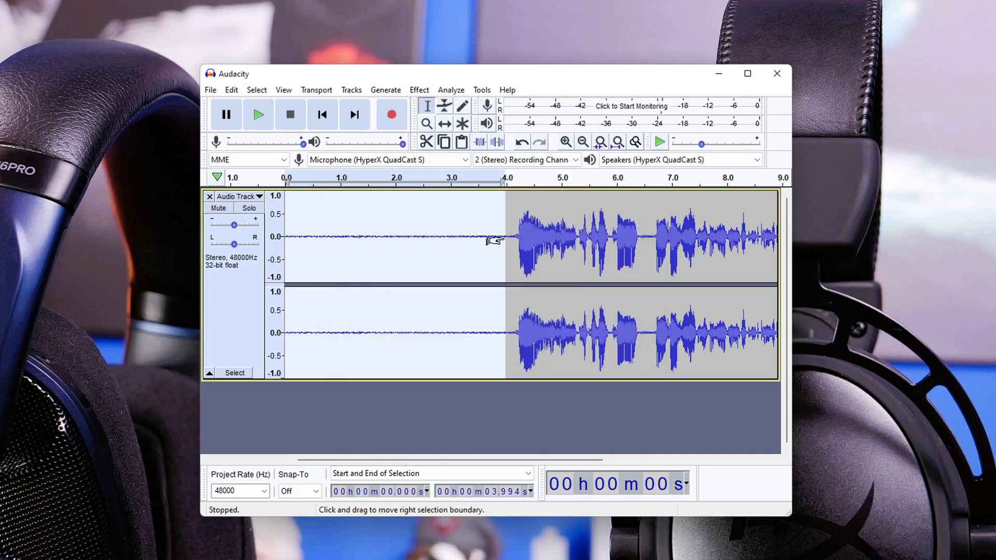
# Apply Noise Reduction to the entire recording
pyautogui.hotkey('ctrl', 'a')
pyautogui.click(419, 90)
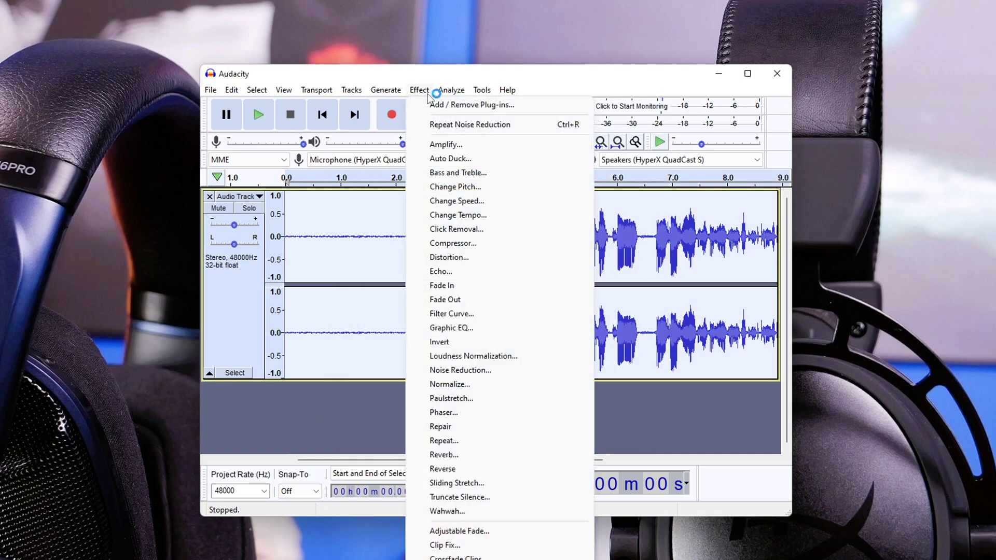
pyautogui.click(479, 370)
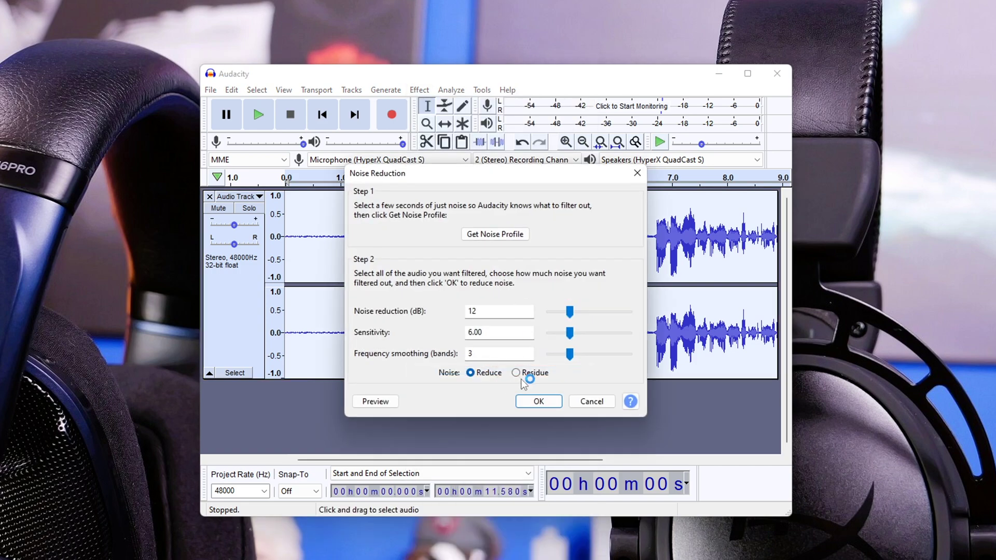
pyautogui.click(532, 402)
# Inspect the cleaned silence and place the edit point at about 3.5 s
pyautogui.moveTo(441, 240); pyautogui.dragTo(381, 249)
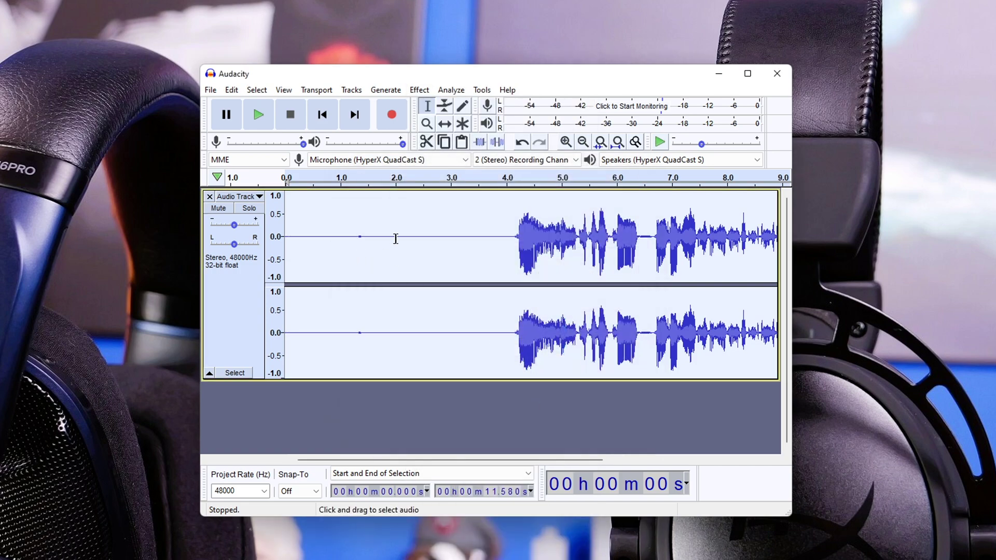
pyautogui.moveTo(562, 247); pyautogui.dragTo(687, 347)
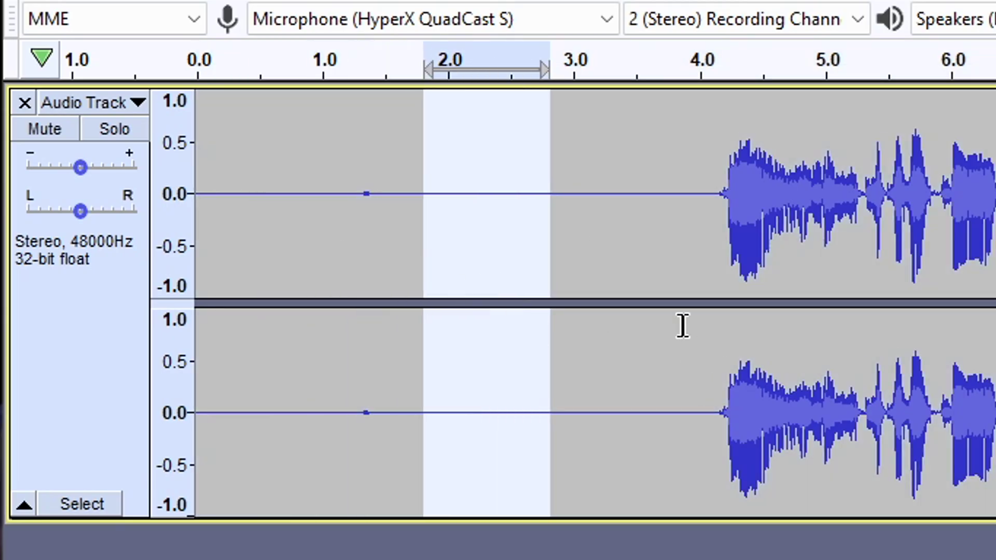
pyautogui.click(676, 332)
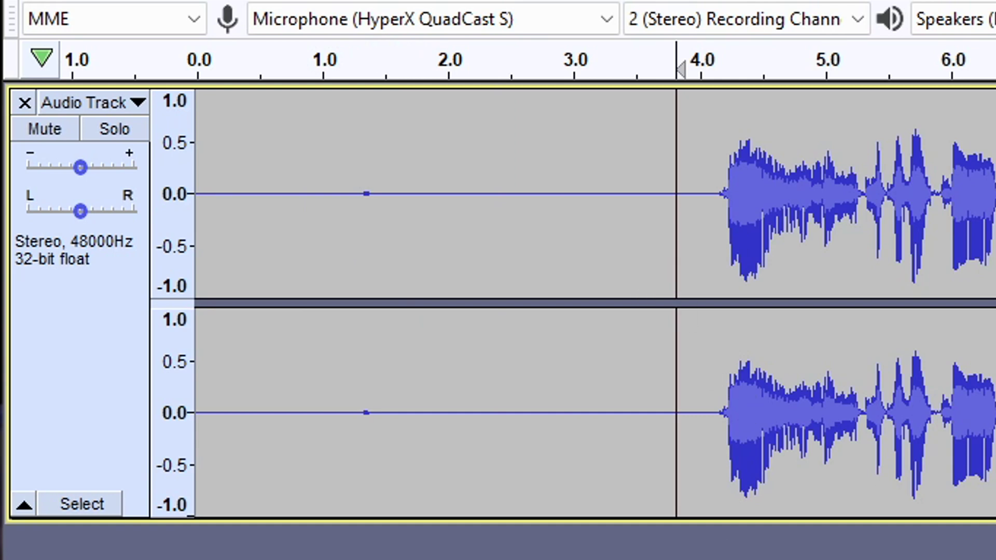
pyautogui.hscroll(5, 595, 303)
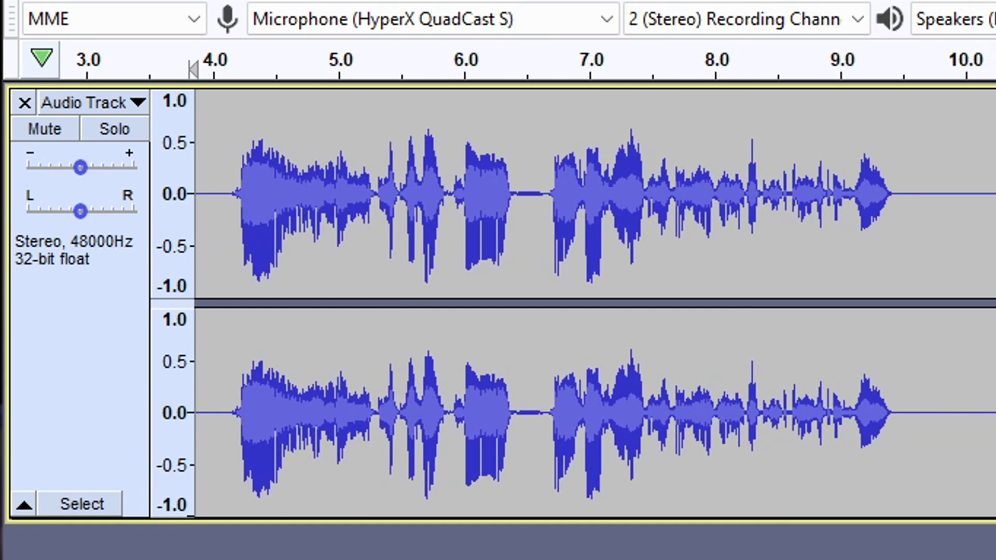
pyautogui.hscroll(-5, 596, 303)
pyautogui.hscroll(3, 511, 336)
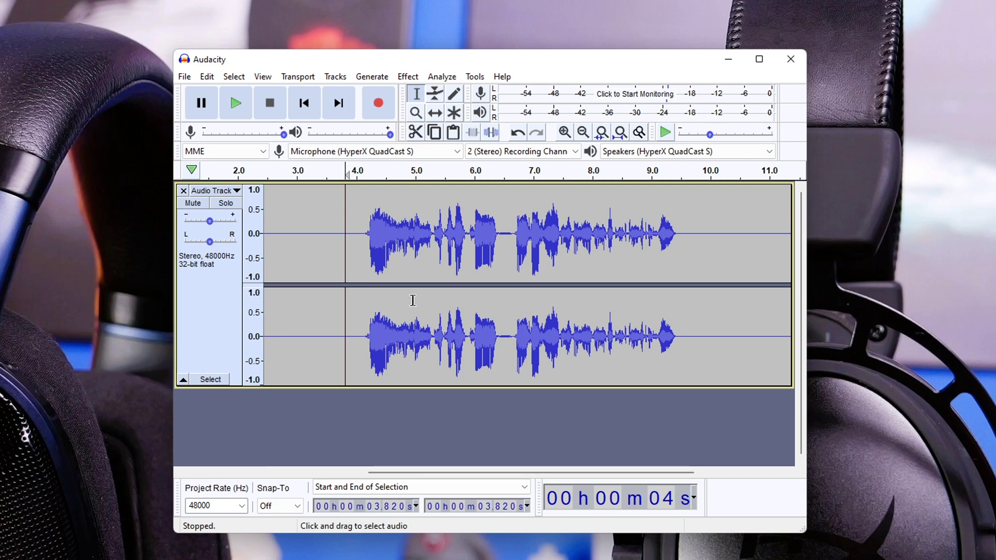
pyautogui.click(327, 239)
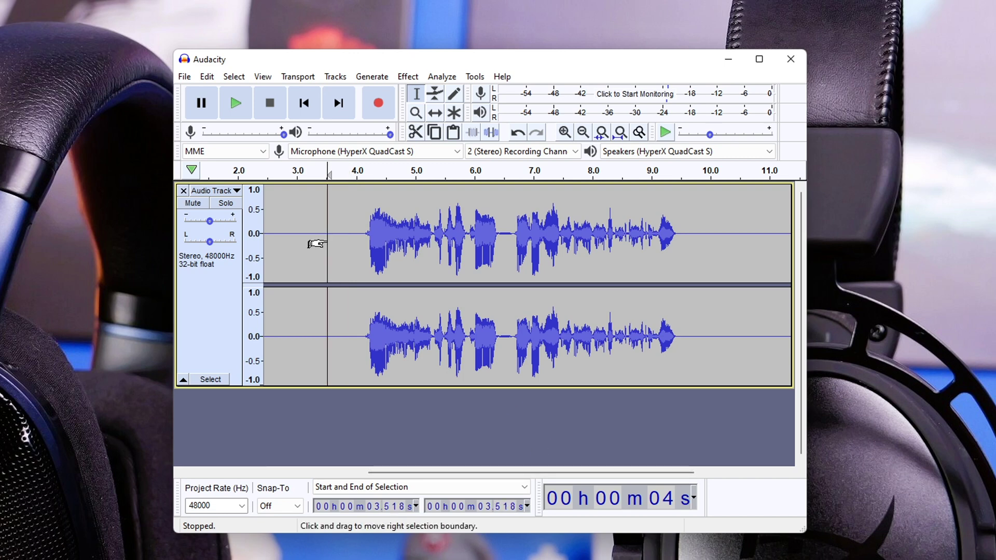
# Export the recording as WAV, keeping Signed 32-bit PCM encoding
pyautogui.click(183, 77)
pyautogui.moveTo(243, 180)
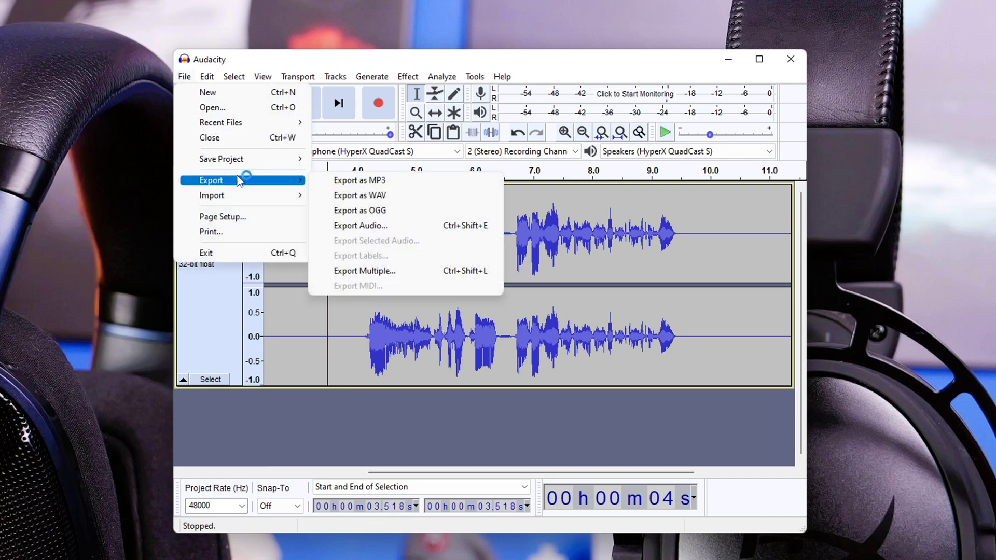
pyautogui.click(413, 195)
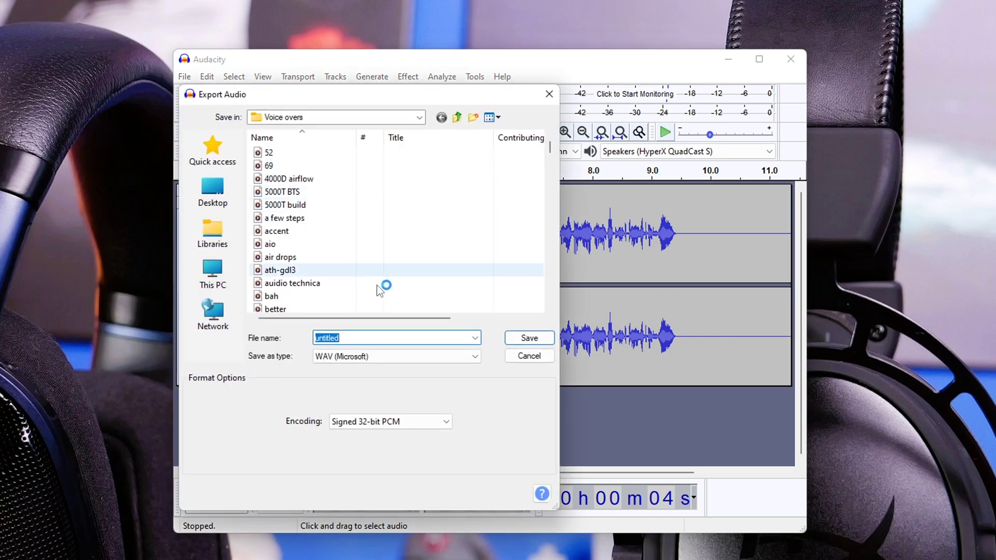
pyautogui.click(421, 422)
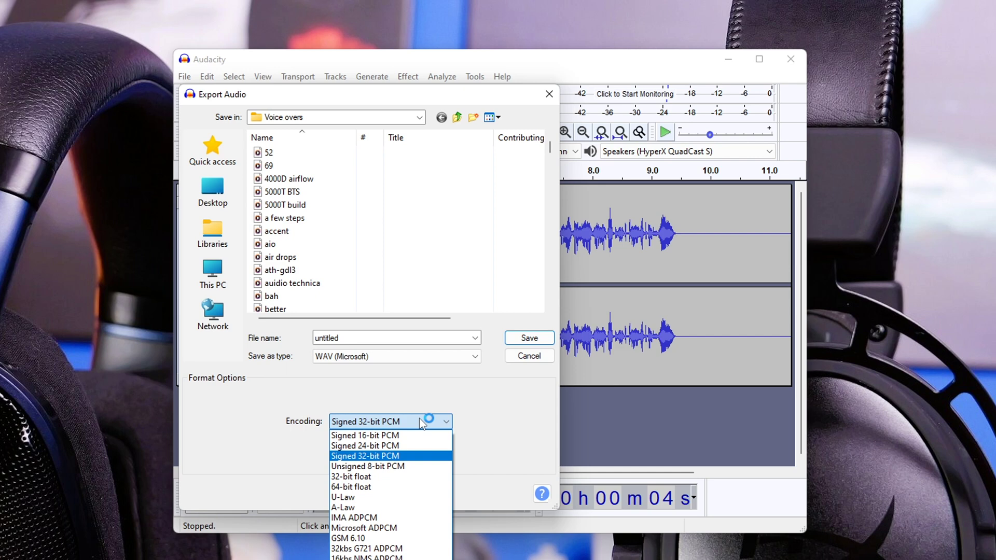
pyautogui.click(415, 396)
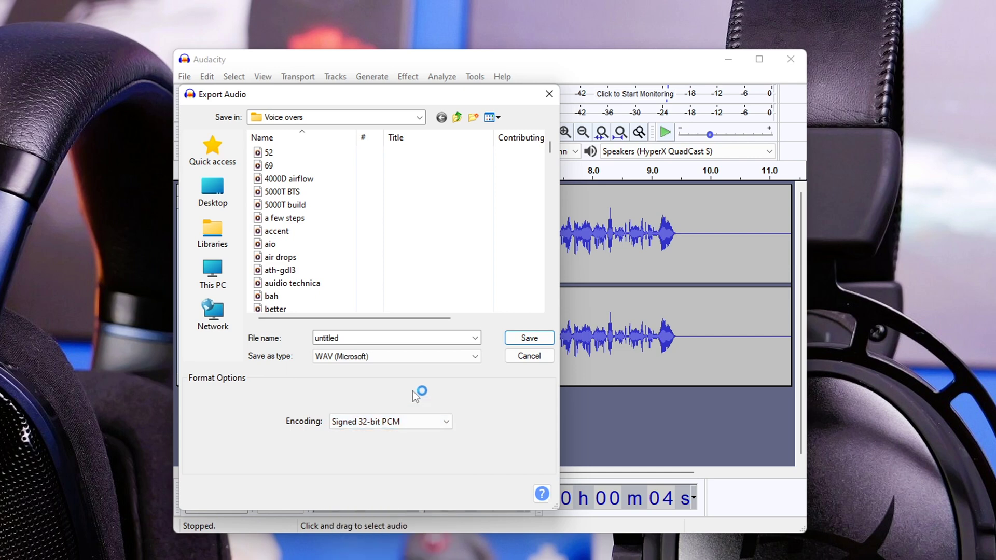